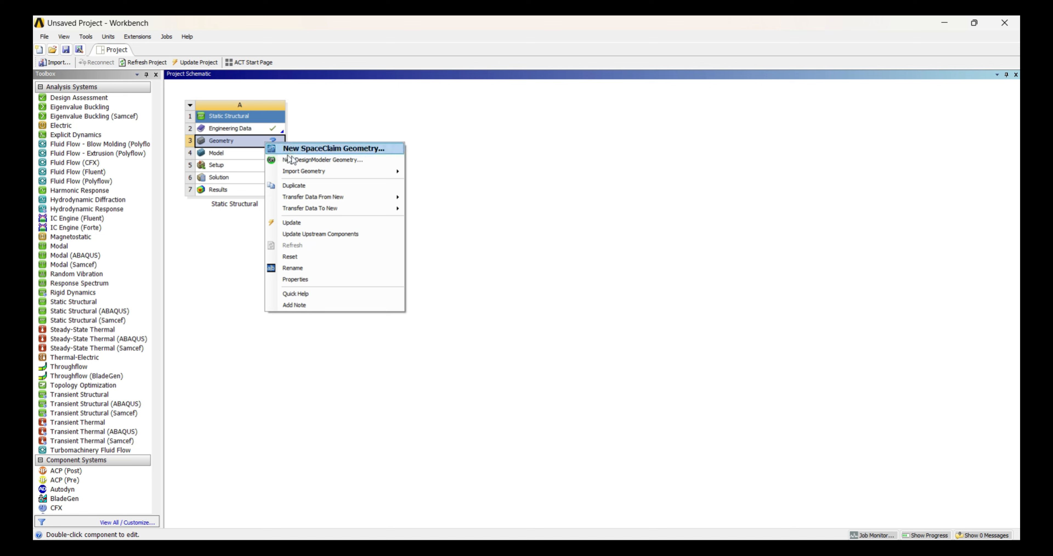
- Create a new DesignModeler geometry for the Static Structural system and set the length unit to meter
click(304, 160)
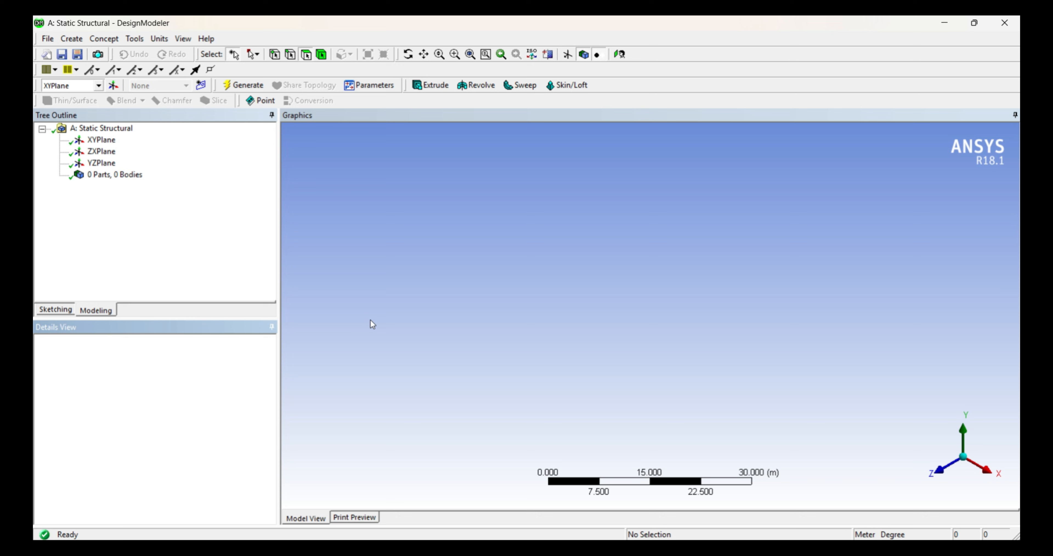
click(161, 41)
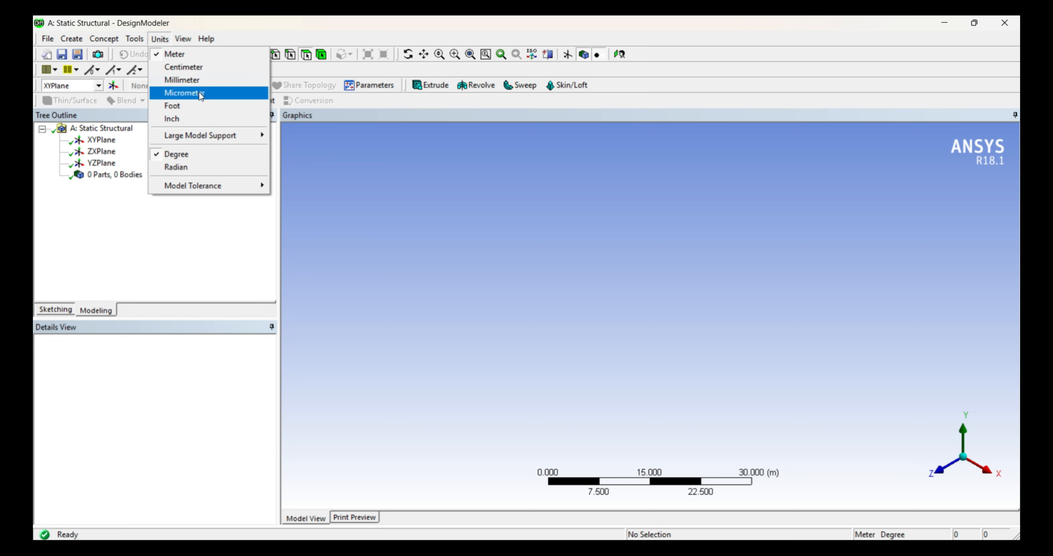
click(215, 57)
- Add a prism primitive and assign ZXPlane as its base plane
click(101, 151)
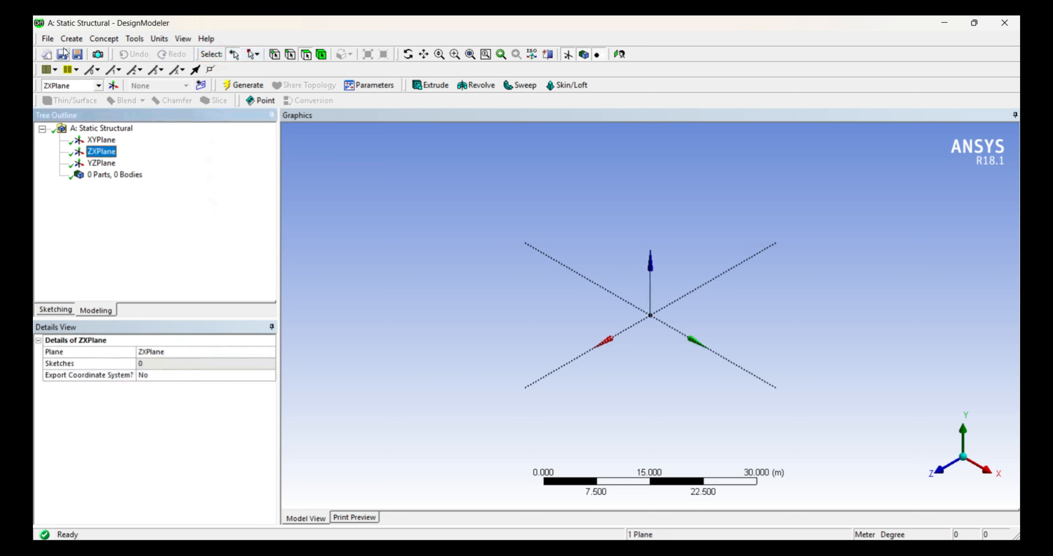
click(78, 41)
mouse_move(97, 305)
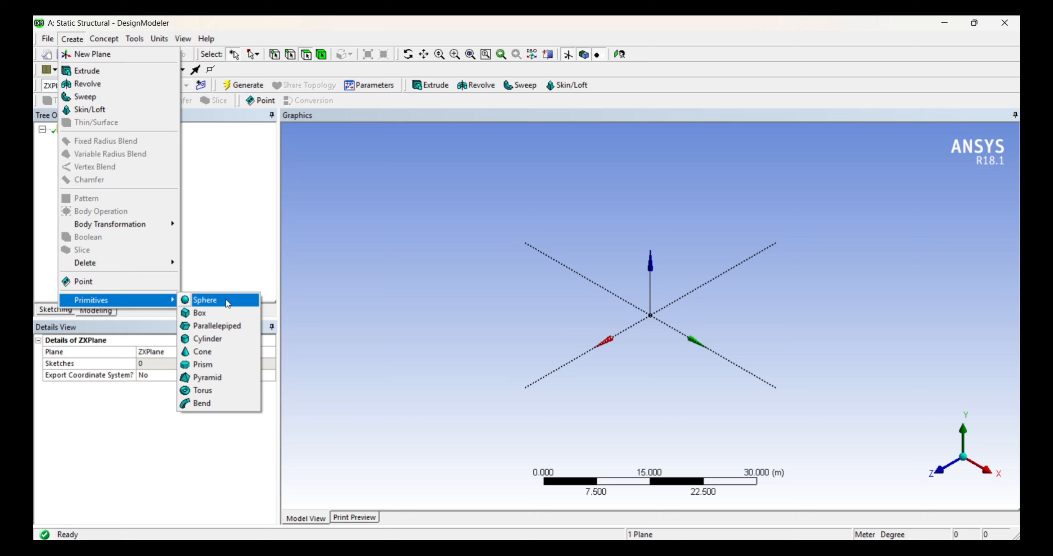
click(235, 364)
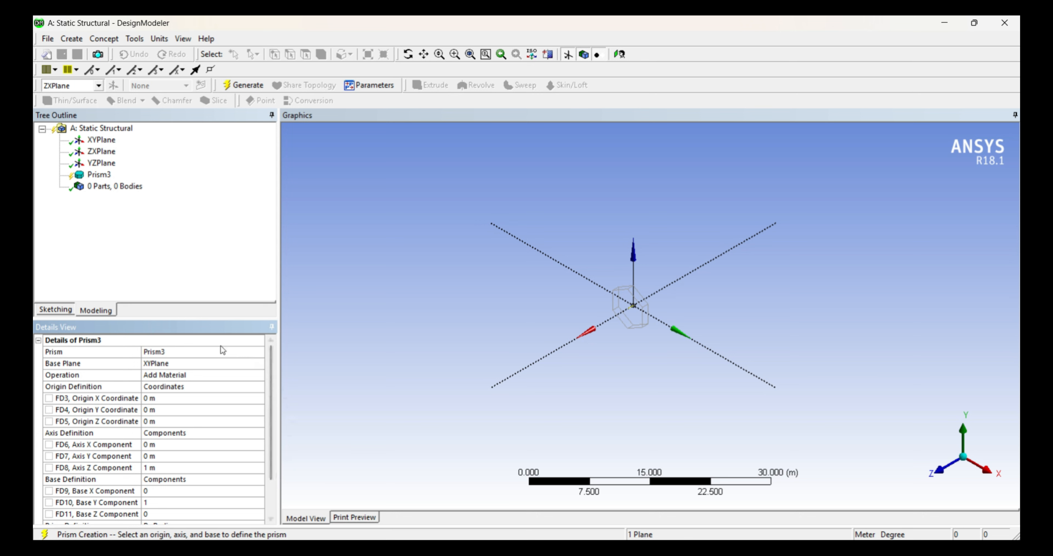
click(191, 363)
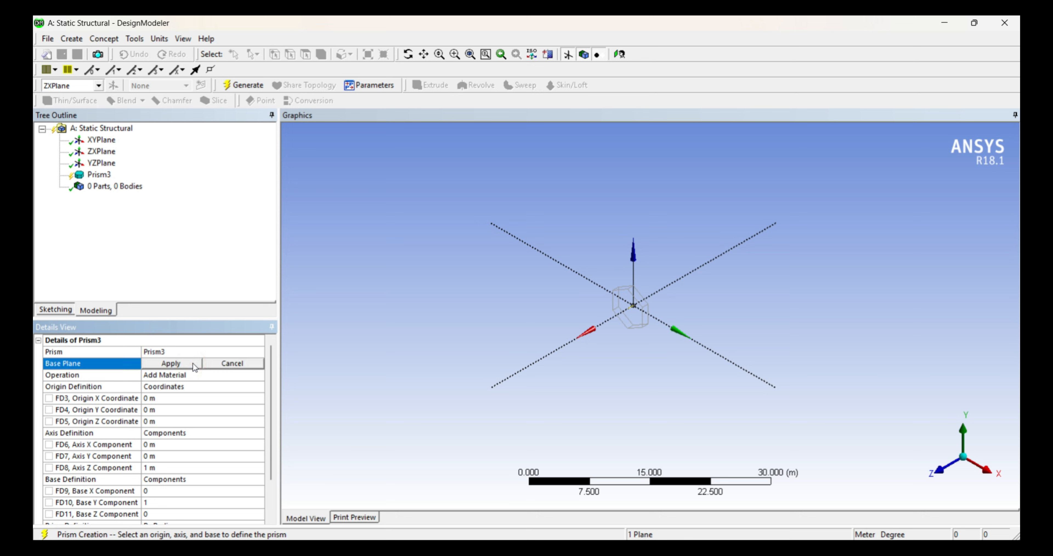
click(101, 151)
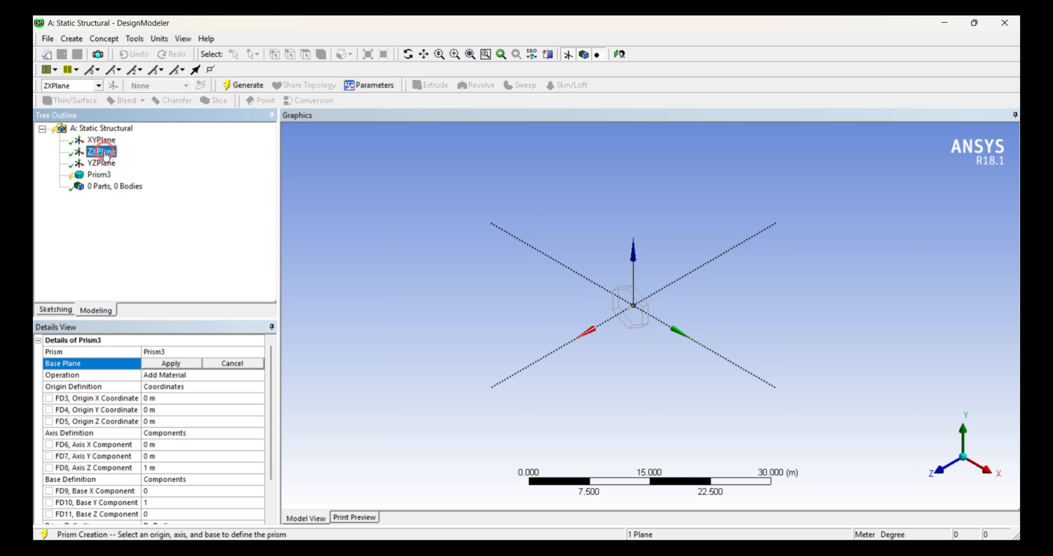
click(168, 362)
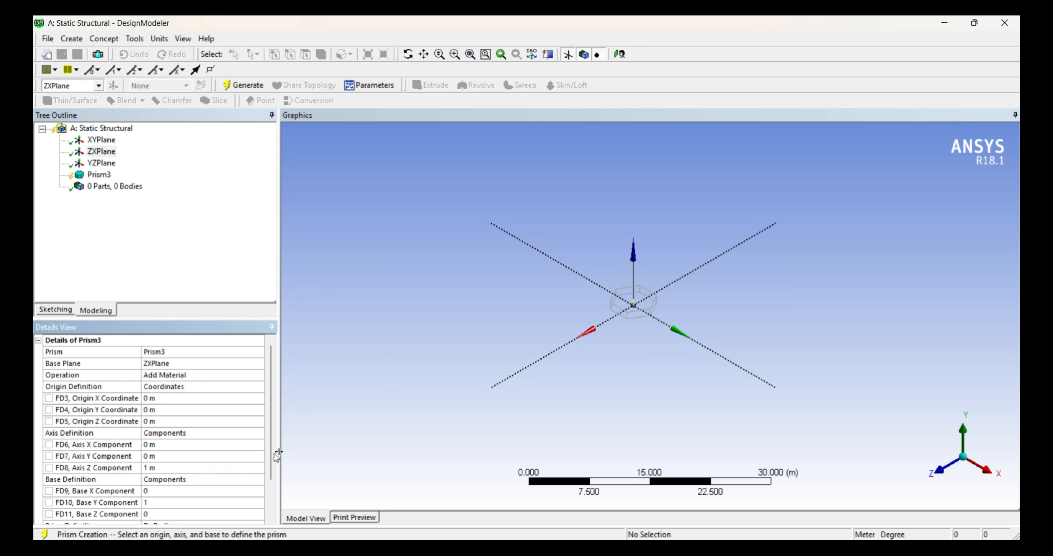
- Define the prism by radius, keeping a 3 m radius and 6 sides, and generate the body
drag(270, 422, 274, 465)
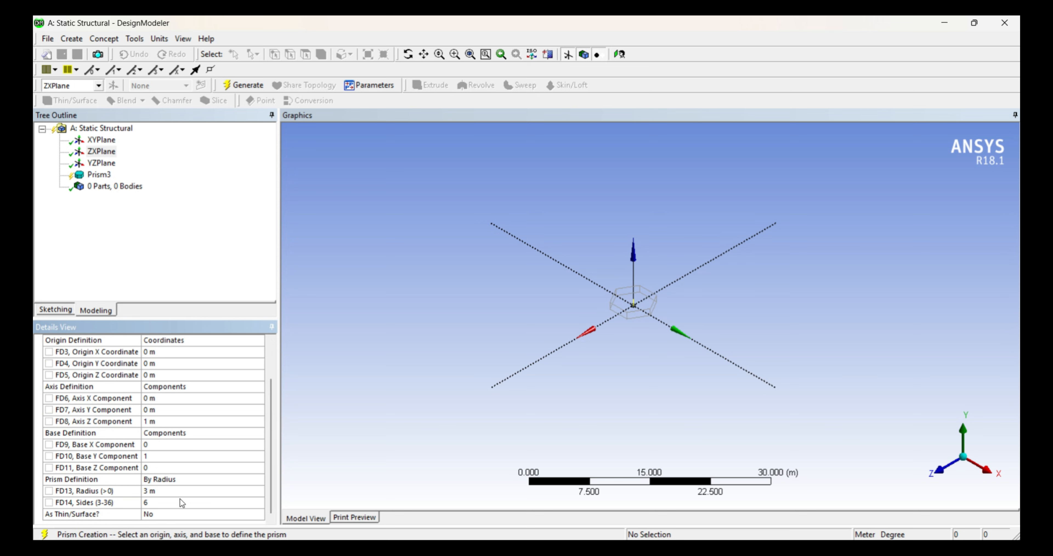
click(201, 479)
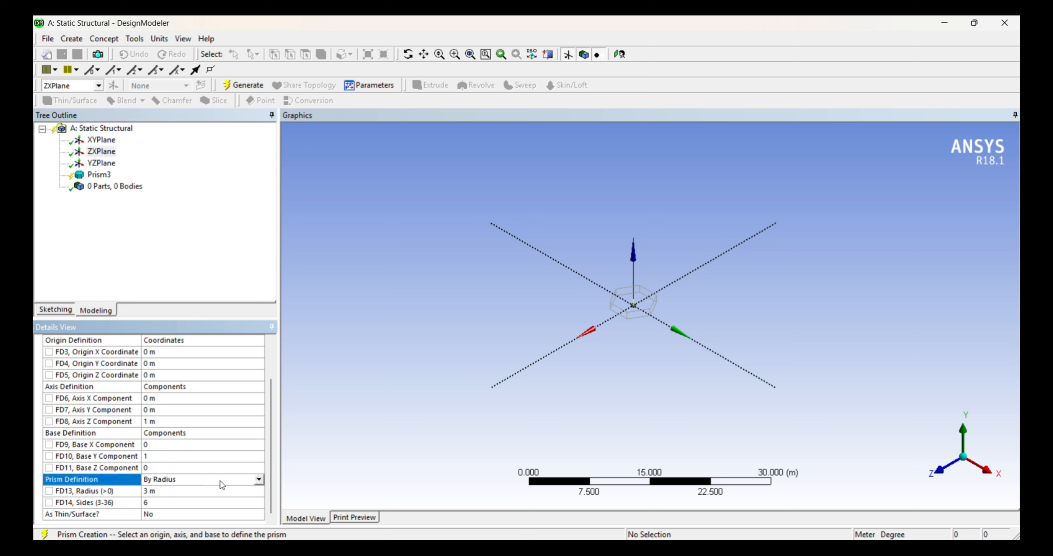
click(258, 480)
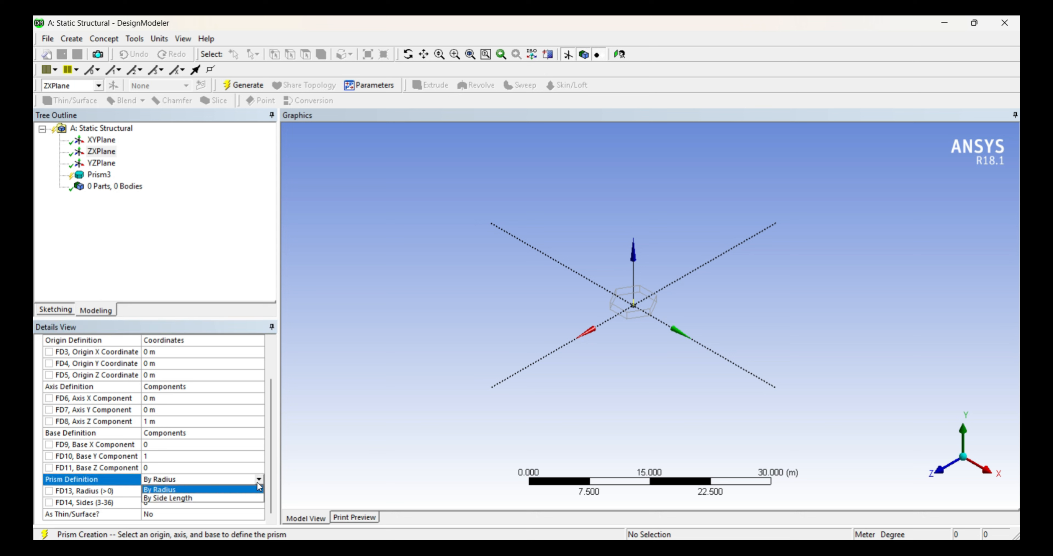
click(213, 489)
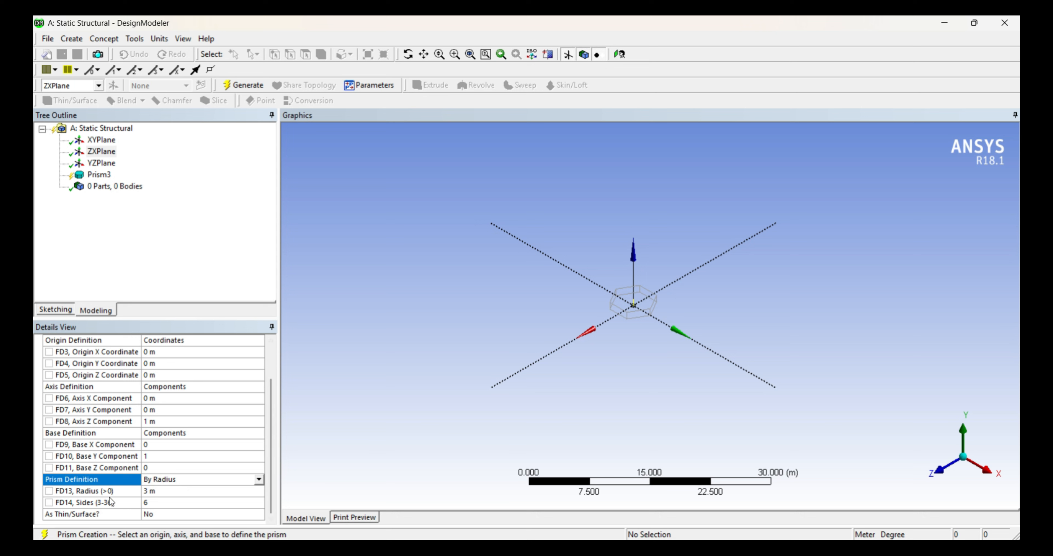
click(182, 490)
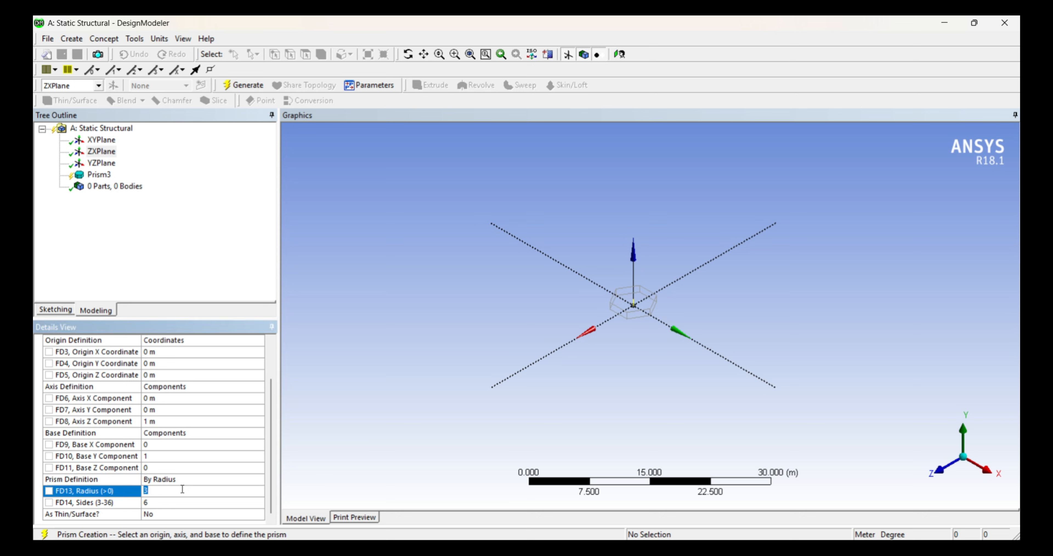
click(182, 502)
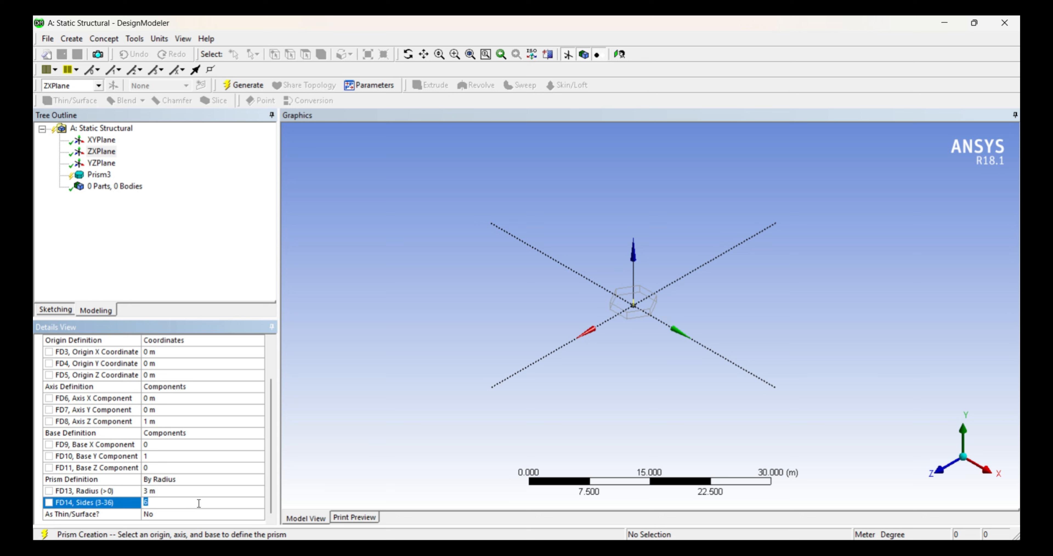
click(246, 85)
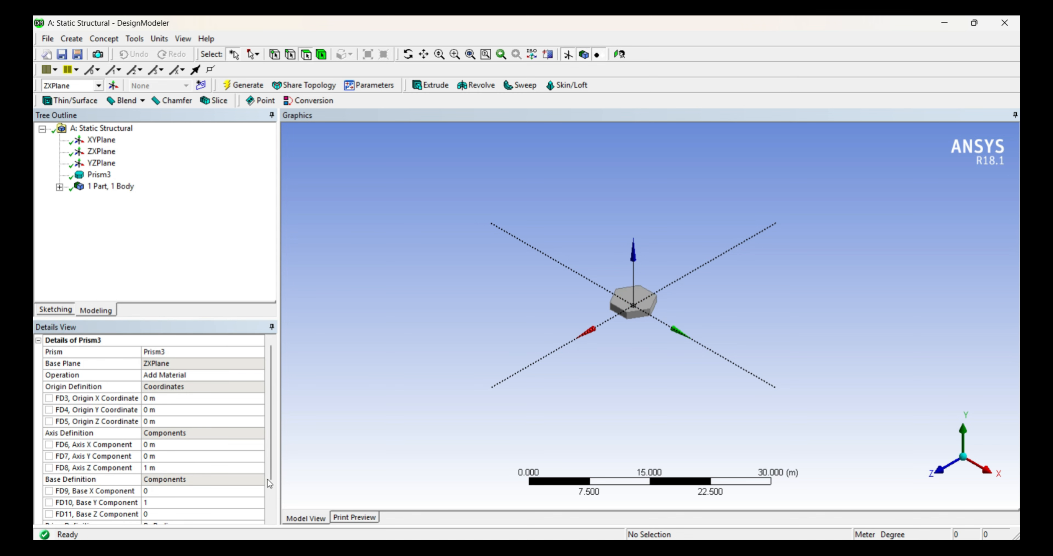
- Set the prism's axis Z component to 6 m and regenerate the body
right_drag(685, 361, 593, 260)
right_drag(708, 424, 501, 231)
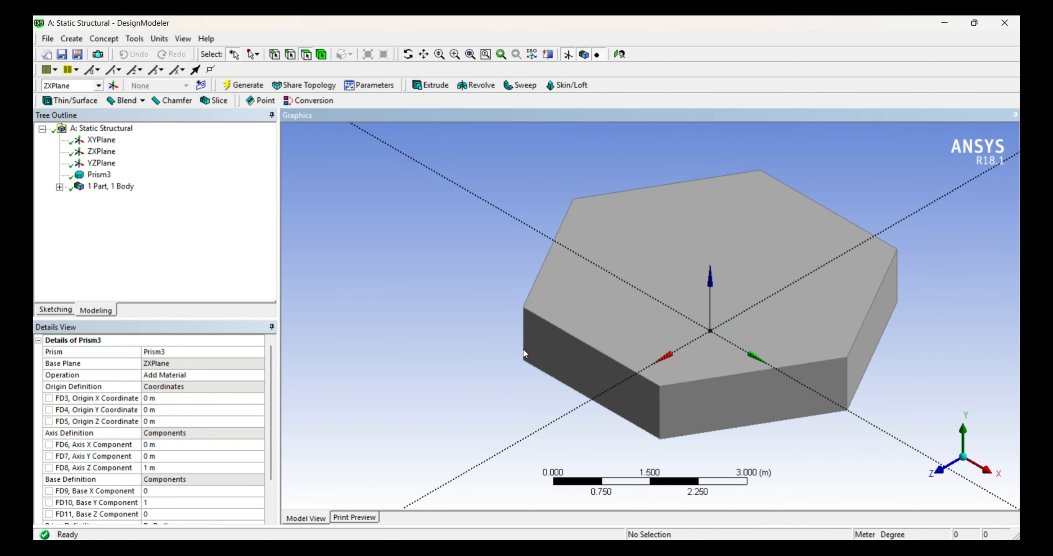
scroll(581, 286, down, 5)
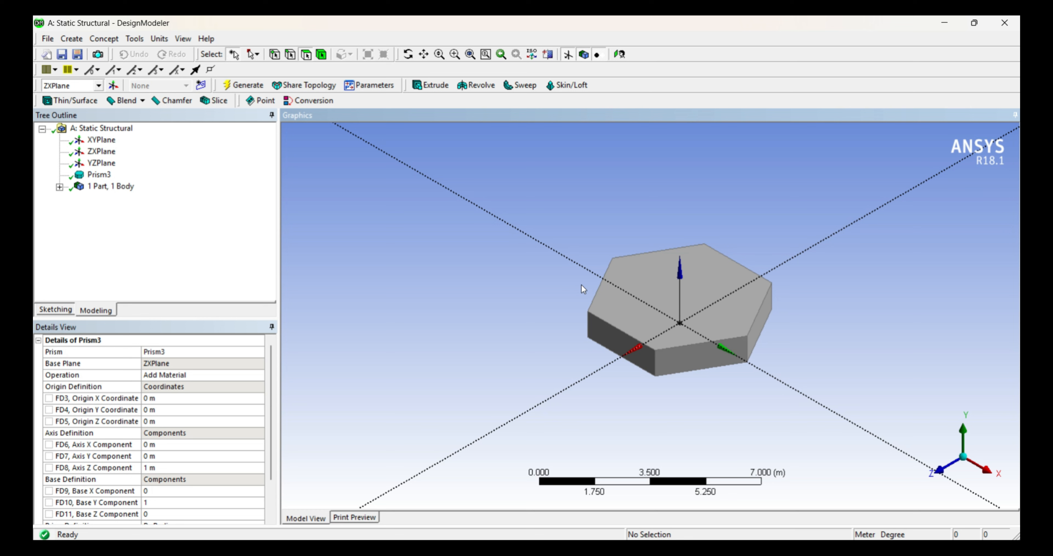
click(209, 467)
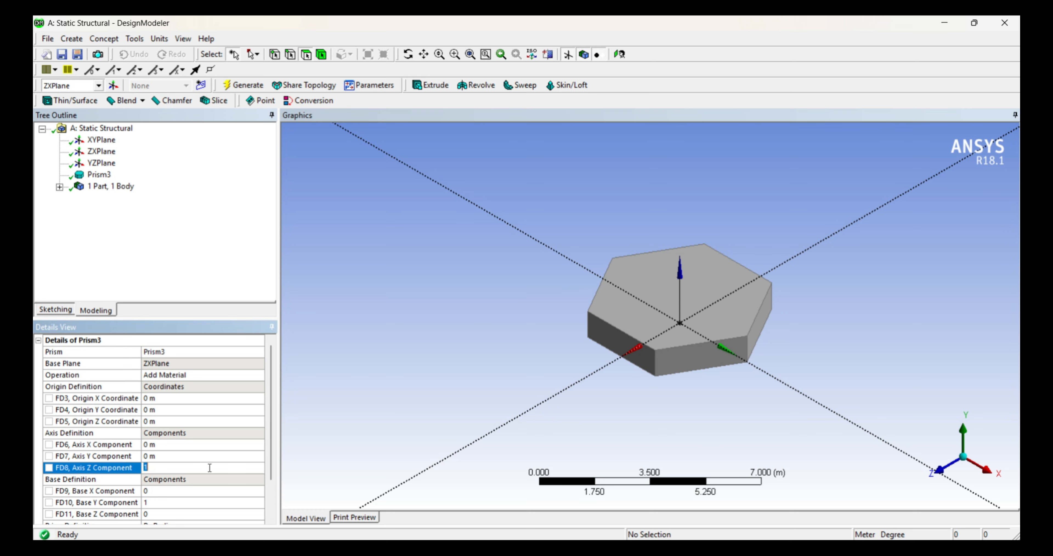
text(6)
click(247, 85)
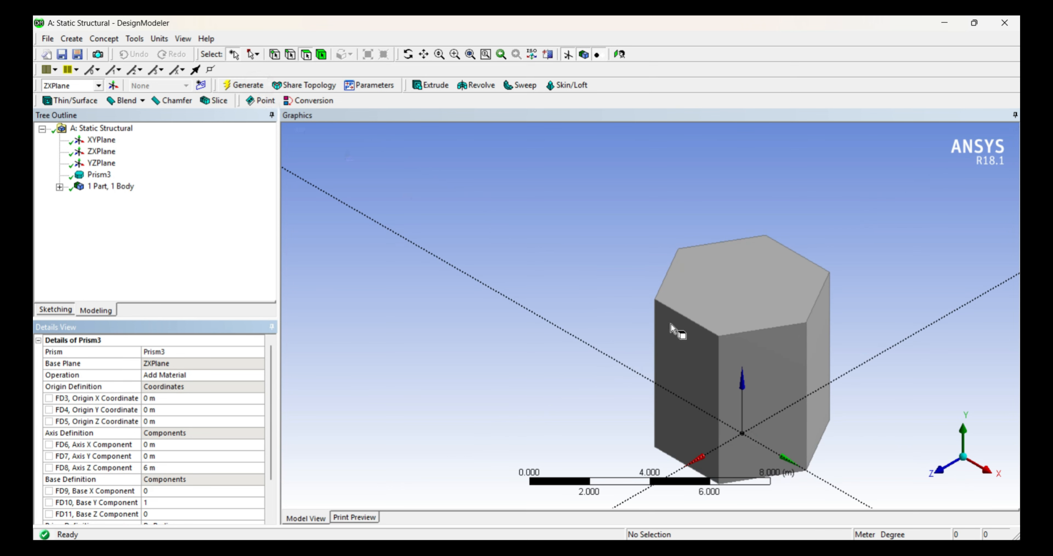
- Set the prism's number of sides to 5 and regenerate the body
scroll(721, 300, down, 2)
right_drag(775, 434, 564, 228)
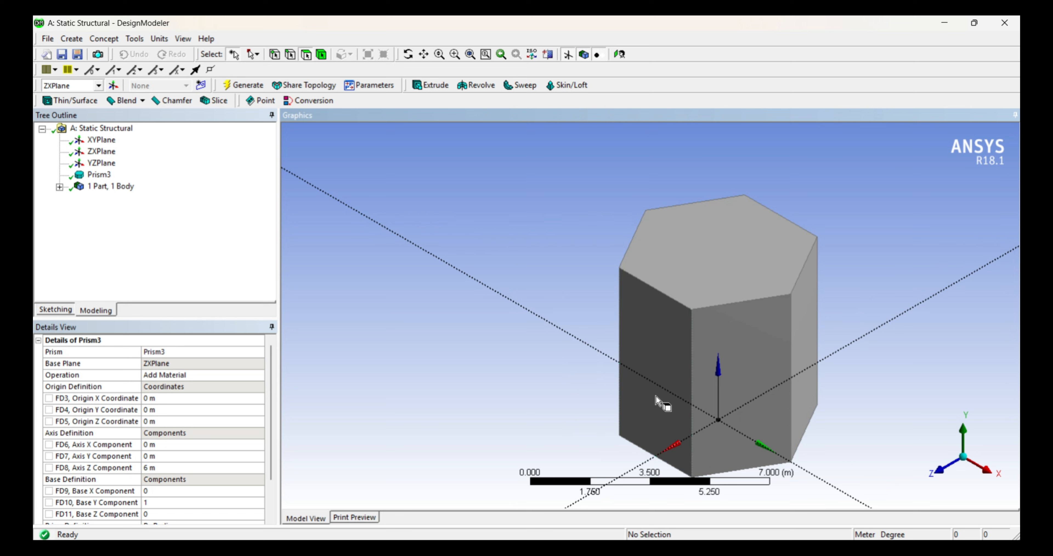
scroll(766, 356, down, 2)
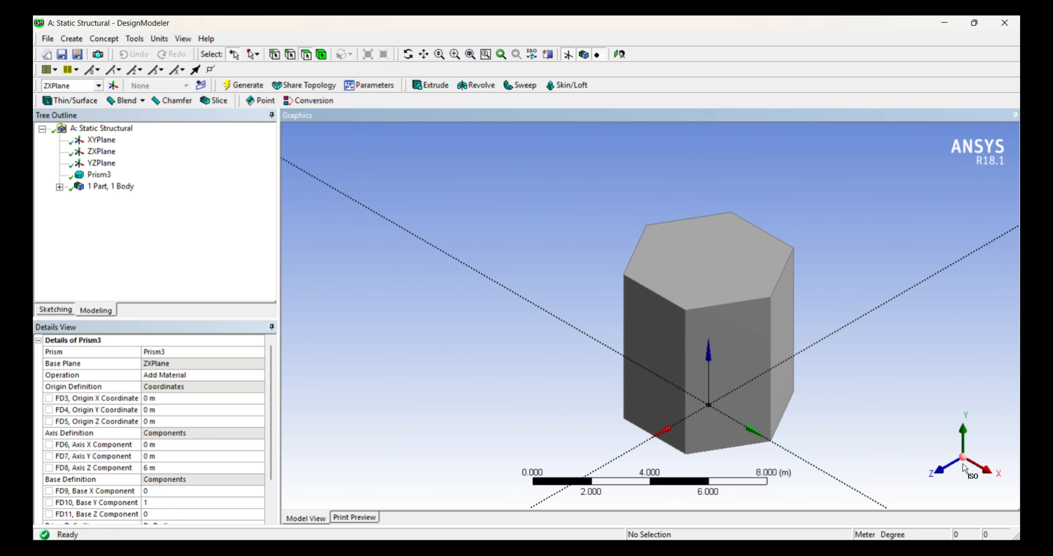
right_drag(689, 370, 585, 242)
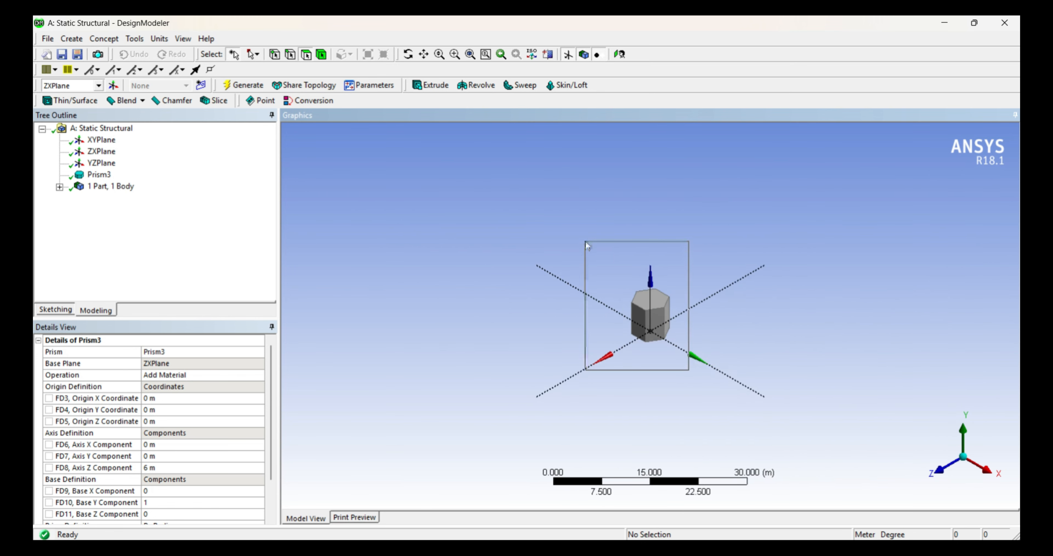
right_drag(813, 446, 599, 259)
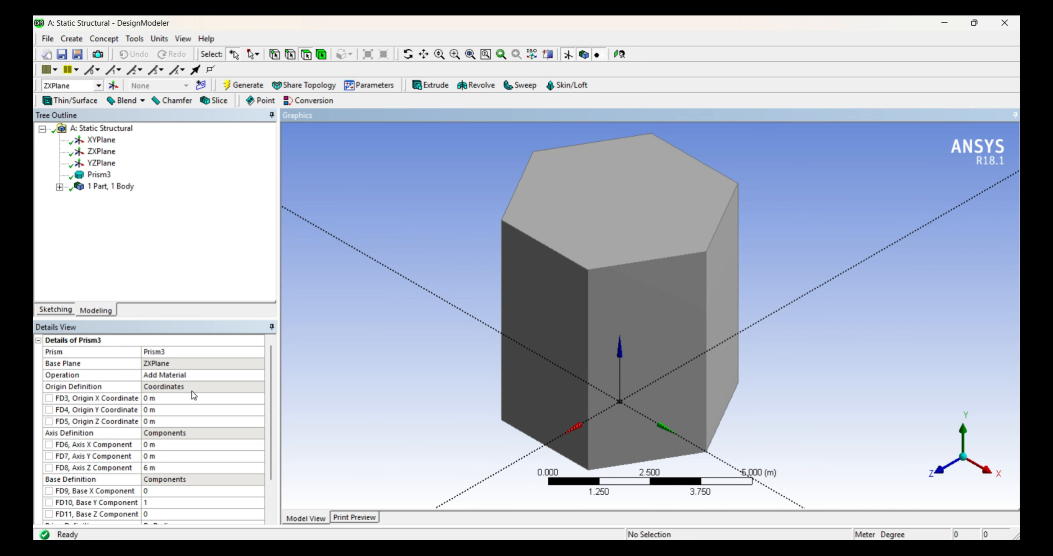
scroll(195, 399, down, 2)
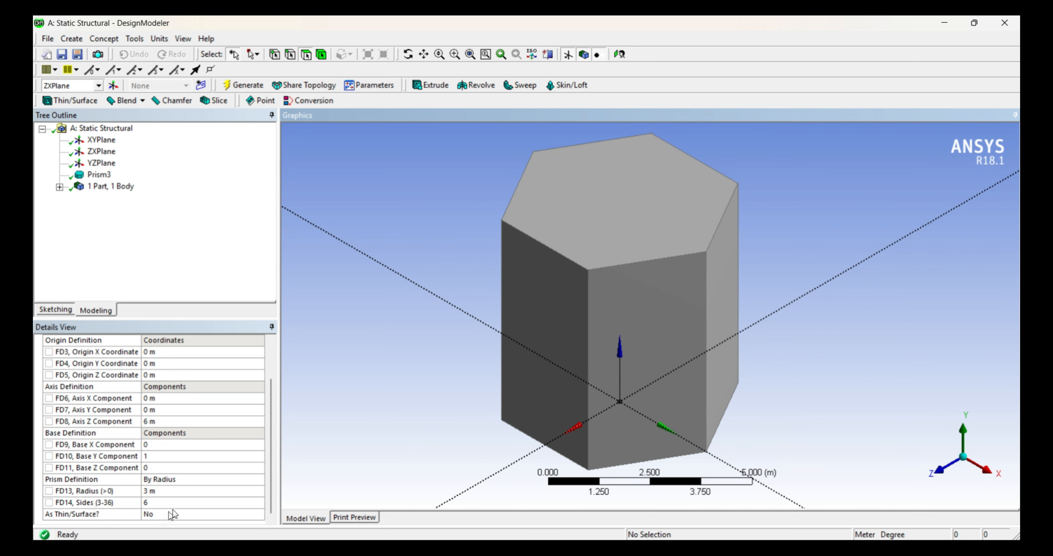
click(181, 502)
click(195, 502)
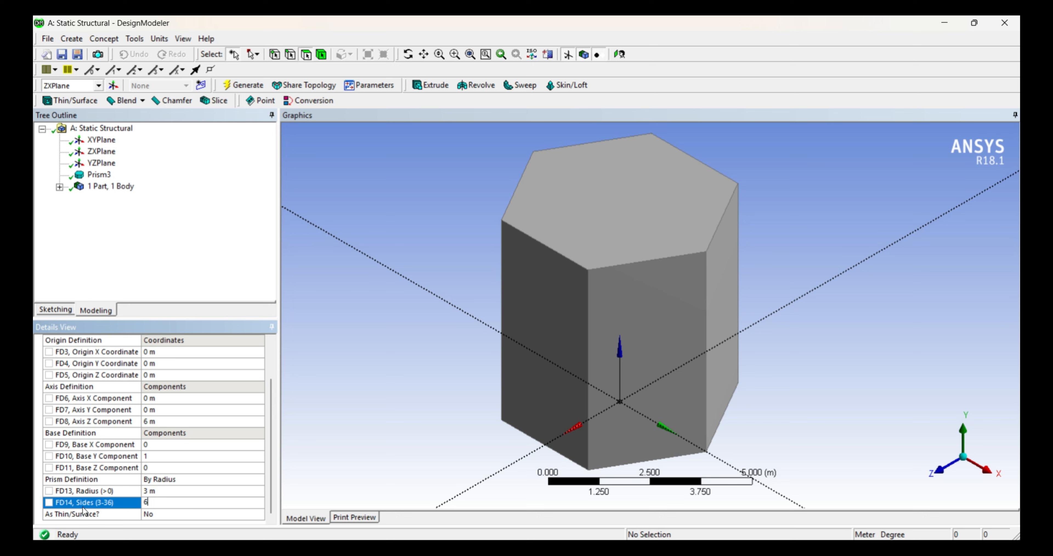
drag(166, 501, 130, 504)
text(5)
click(250, 84)
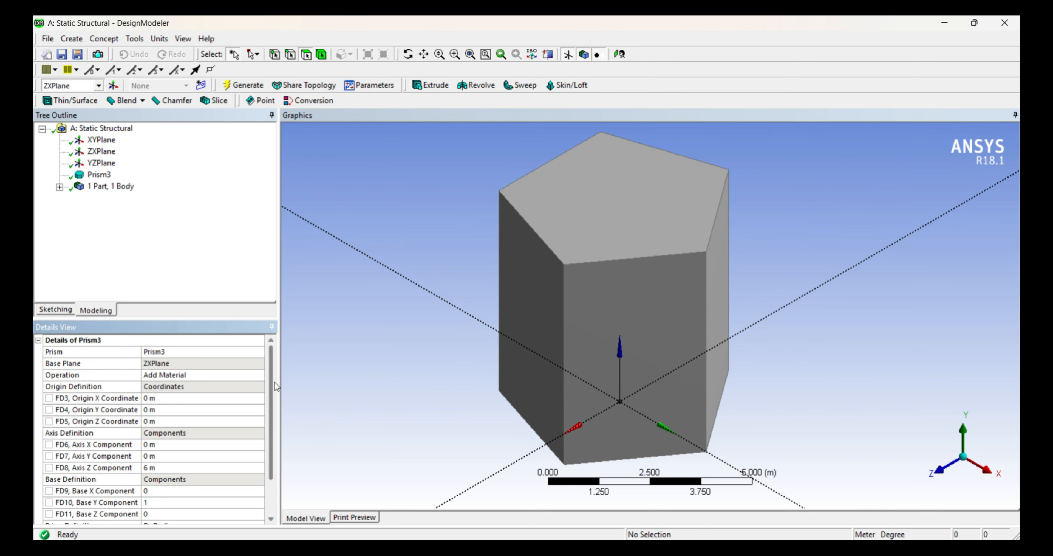
- Change the prism to 4 sides and regenerate it
drag(273, 382, 281, 447)
click(147, 502)
text(4)
click(245, 85)
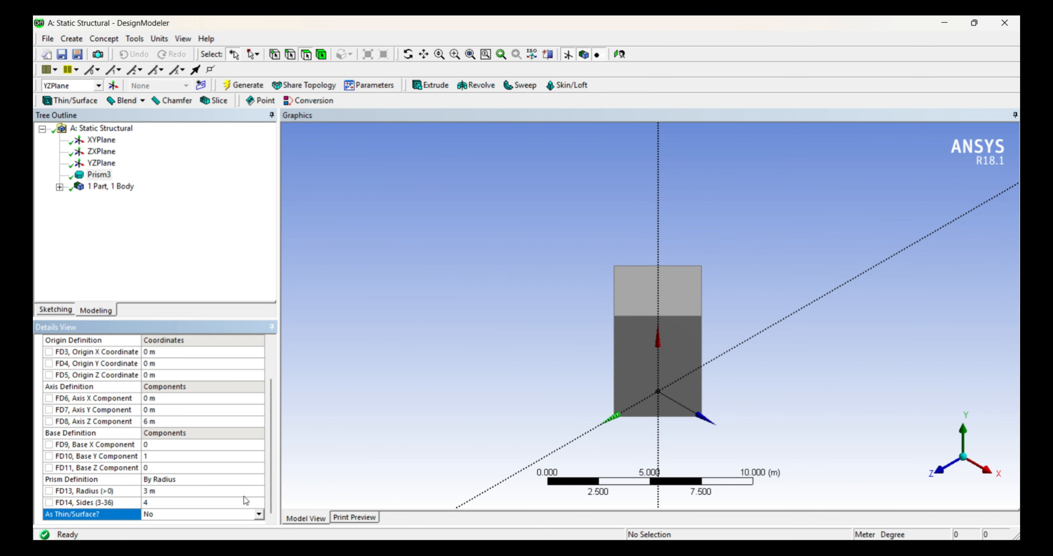
- Turn the prism into a thin body with an inner thickness of 1 m and regenerate it
click(259, 514)
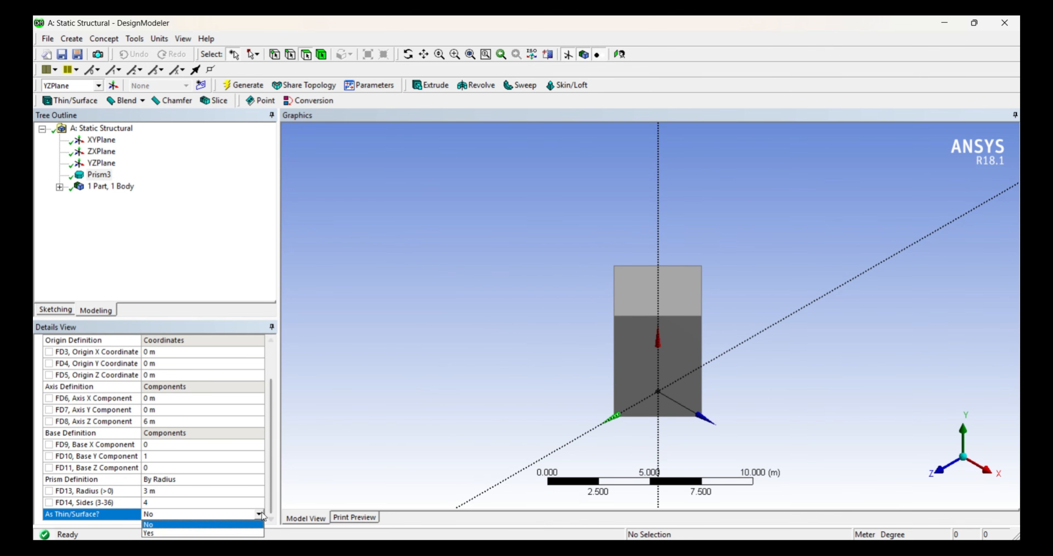
click(245, 533)
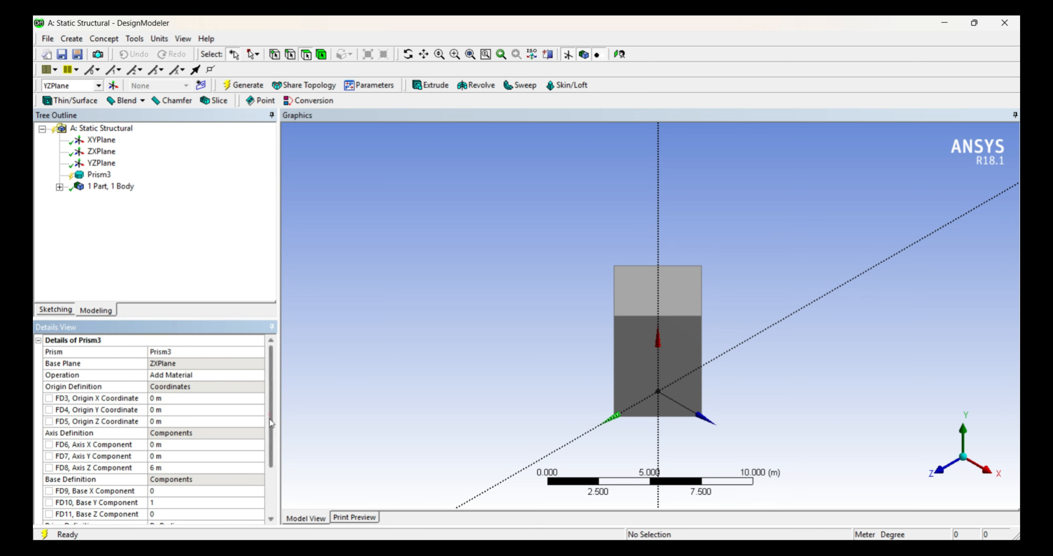
scroll(277, 488, down, 2)
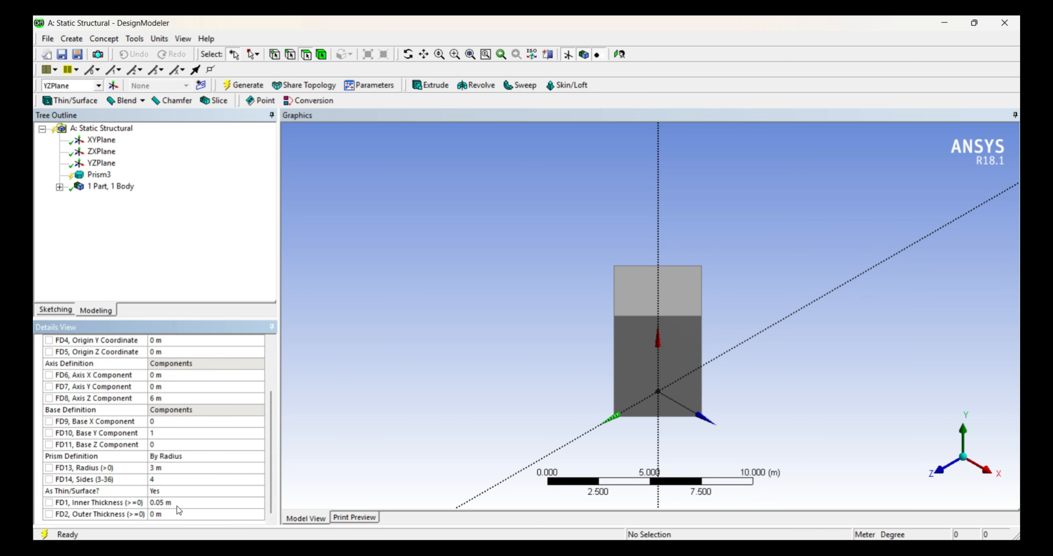
click(193, 501)
text(1)
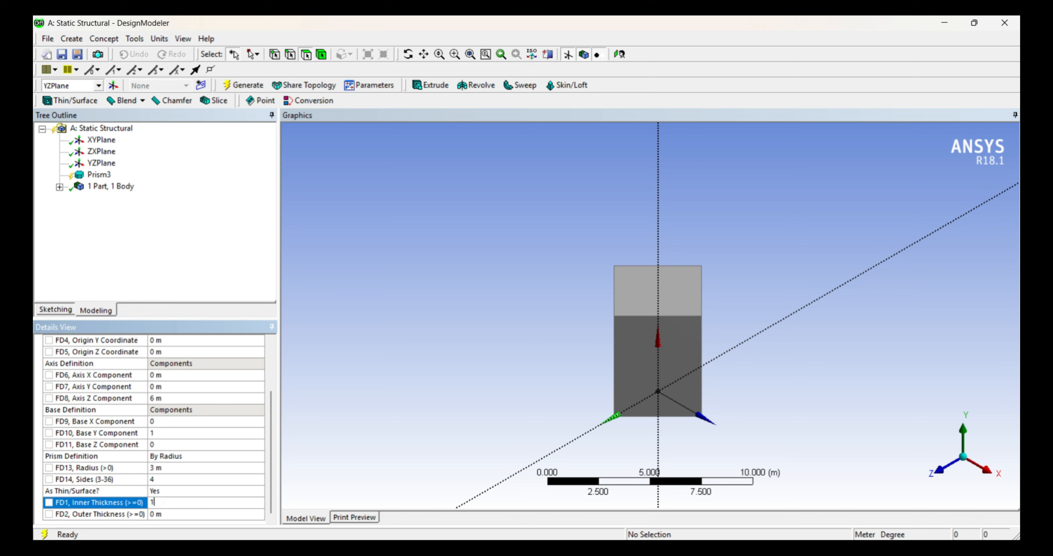
click(247, 85)
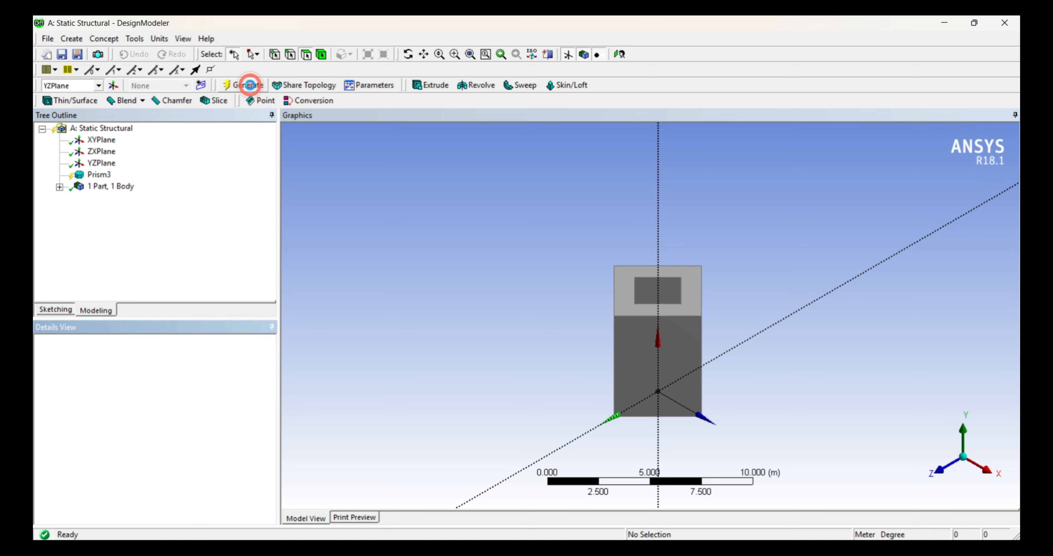
- Set the prism's inner thickness to 0.5 m, regenerate it and inspect the hollow body
middle_drag(665, 298, 665, 364)
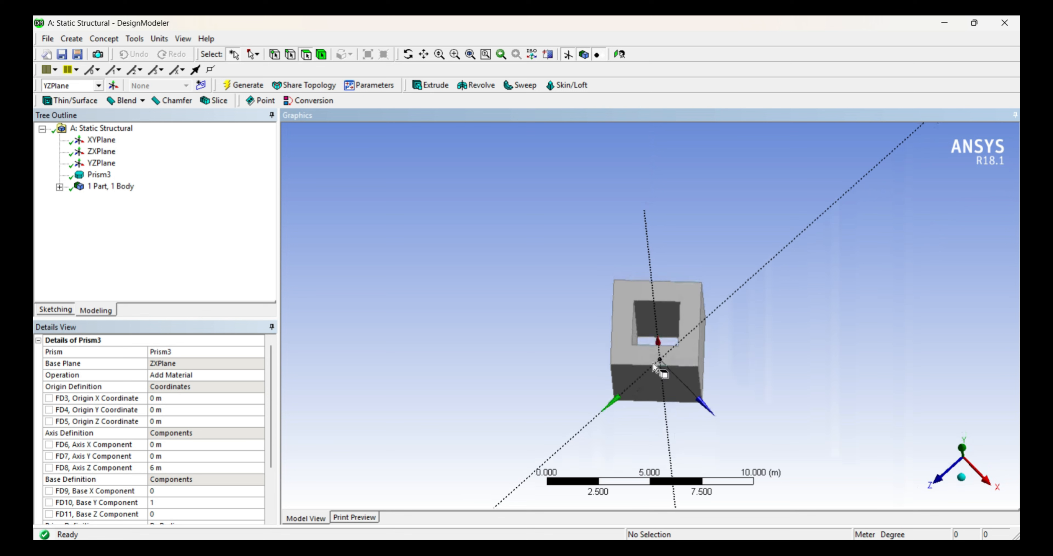
drag(271, 378, 273, 424)
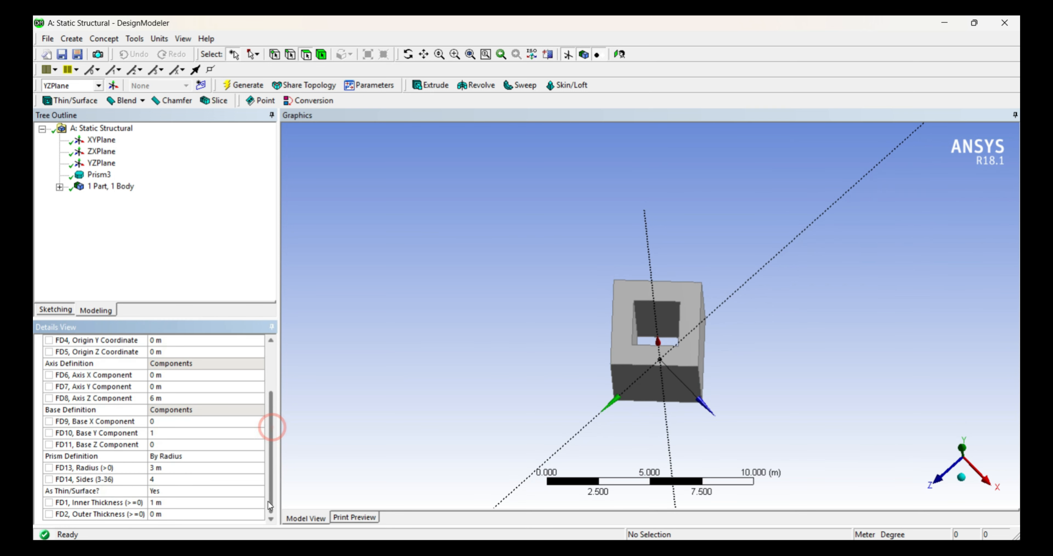
click(219, 503)
text(0)
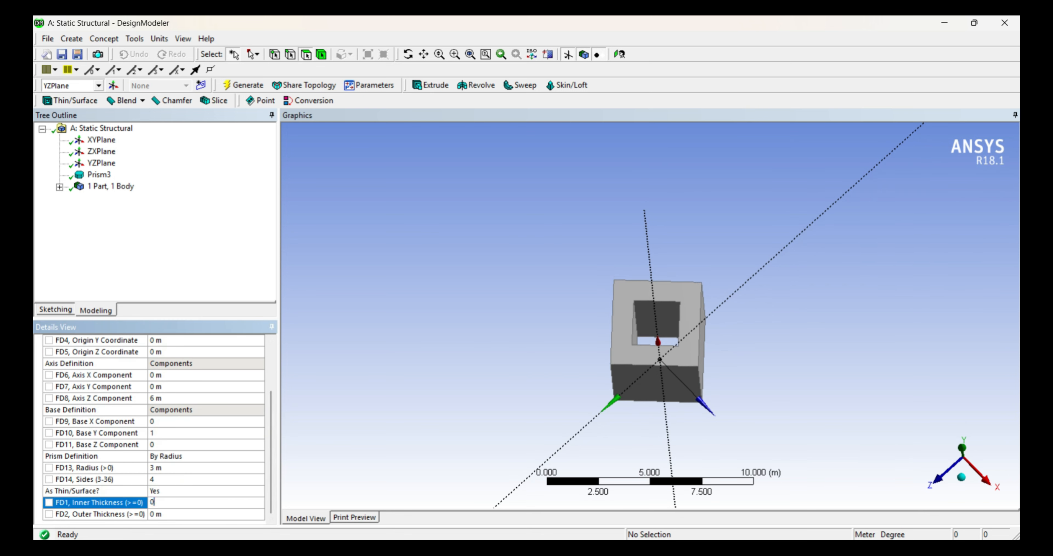
text(.5)
click(243, 85)
click(742, 411)
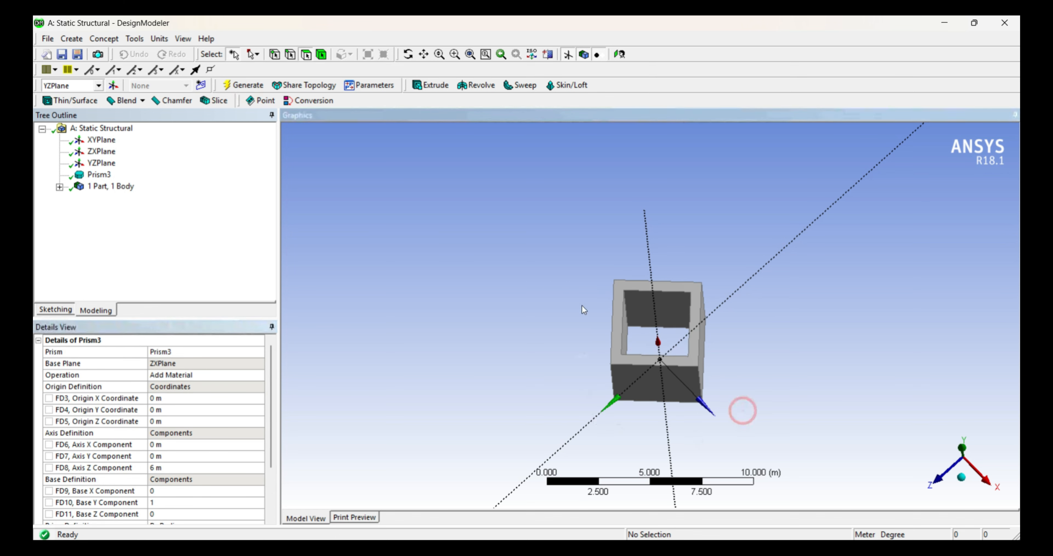
right_drag(740, 425, 574, 240)
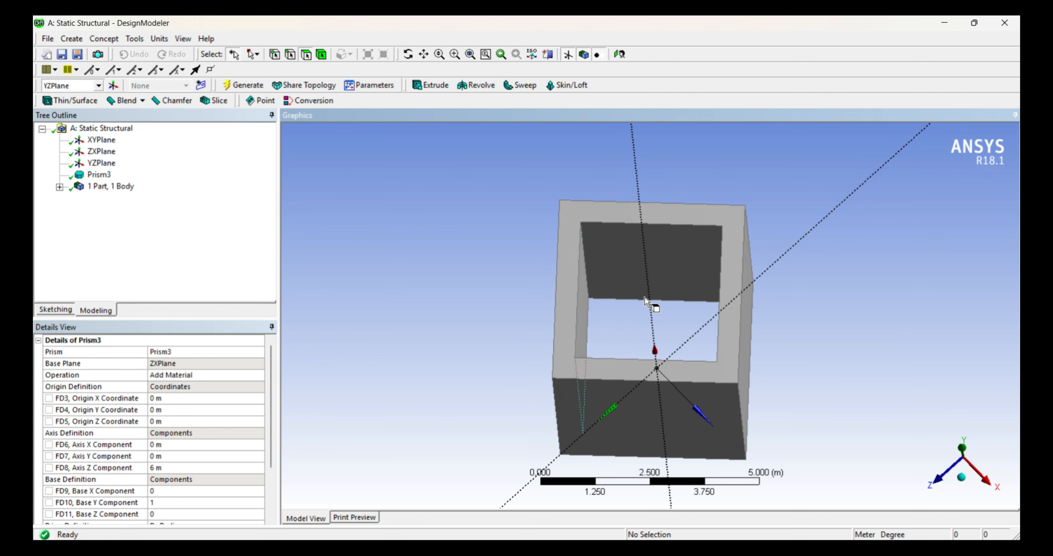
middle_drag(680, 407, 752, 318)
middle_drag(643, 330, 624, 476)
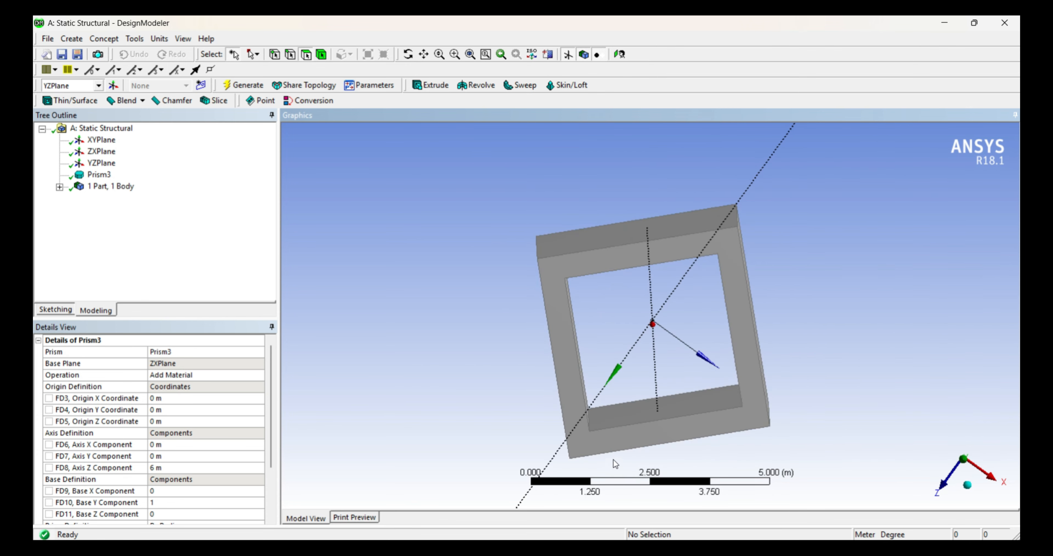
- Suppress the Prism3 feature in the model
click(94, 176)
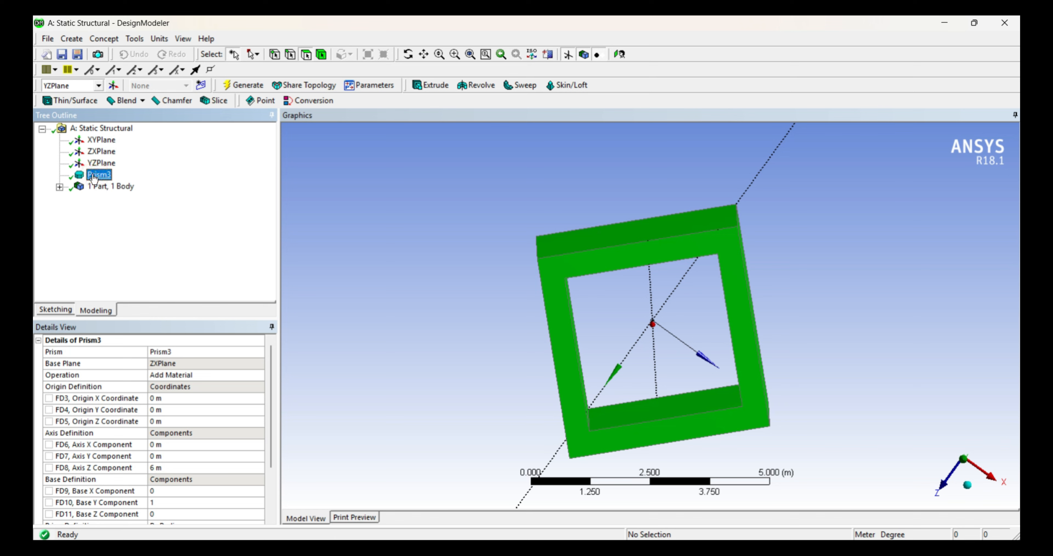
right_click(93, 176)
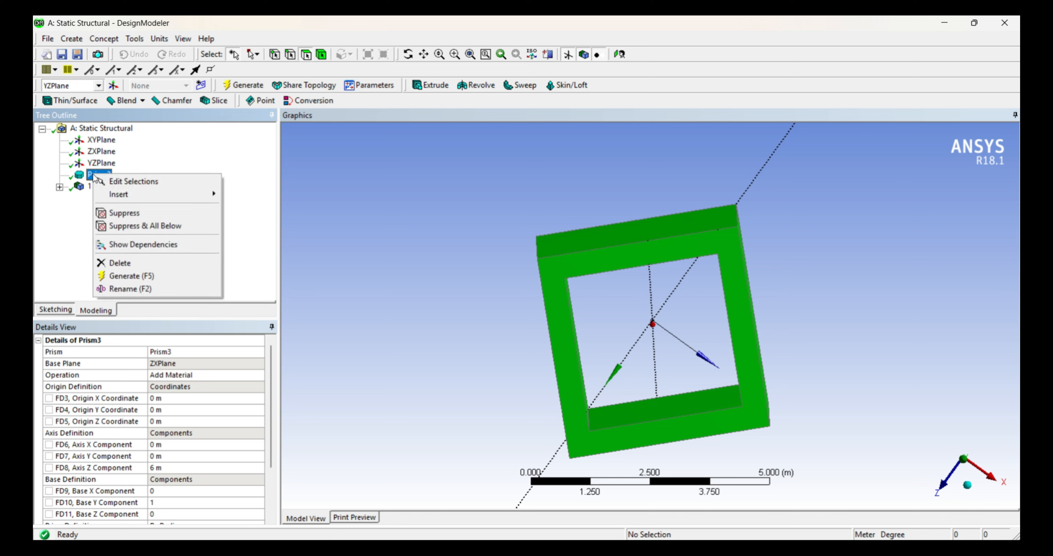
click(147, 214)
- Start a pyramid primitive and set its base plane to the ZX plane
click(76, 39)
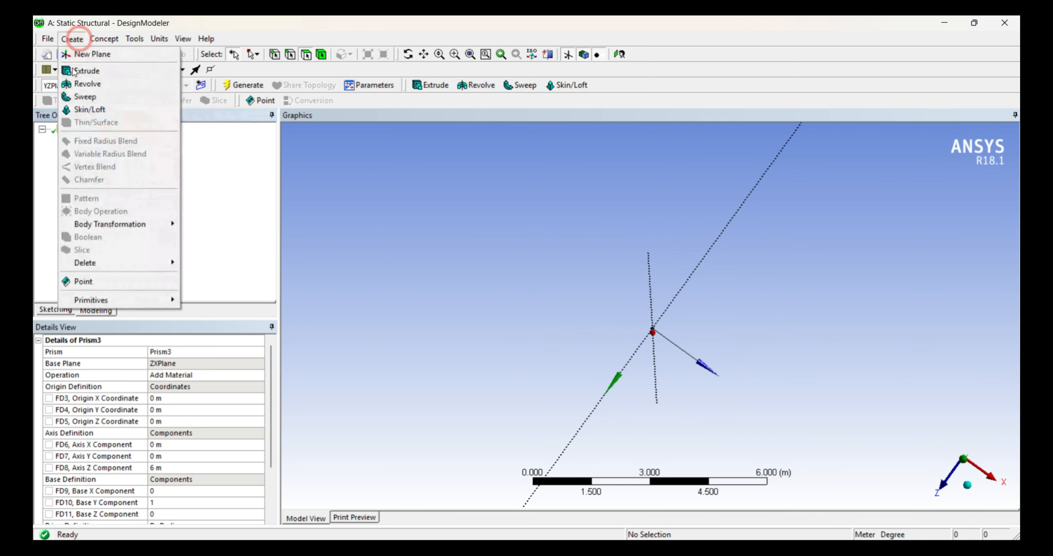
mouse_move(141, 299)
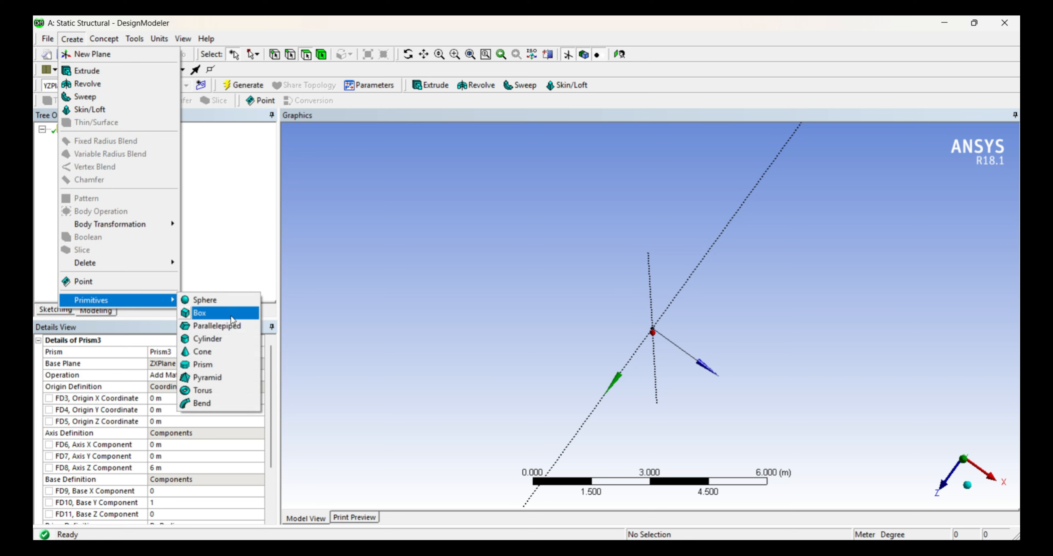
click(242, 379)
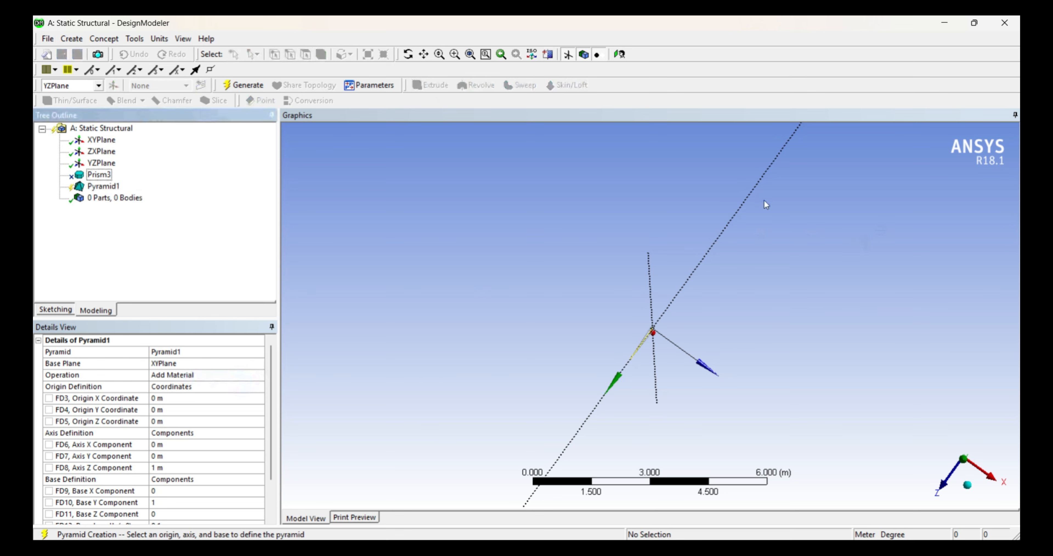
click(970, 488)
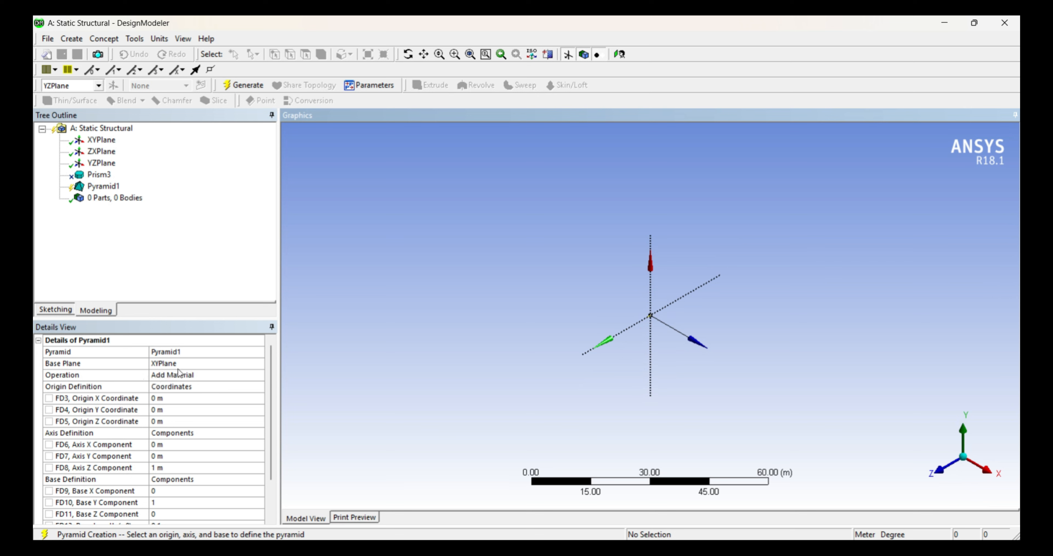
click(247, 362)
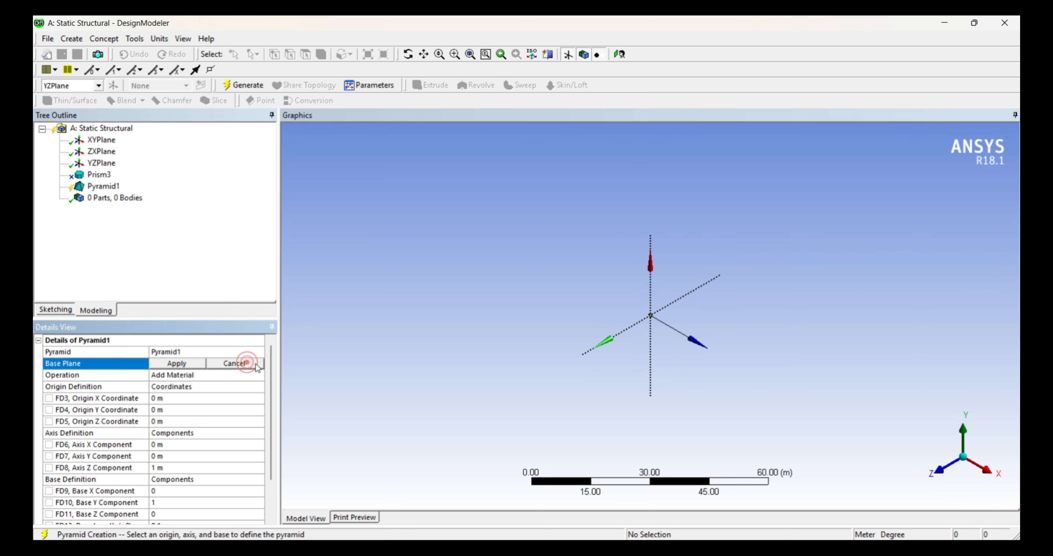
click(101, 151)
click(191, 366)
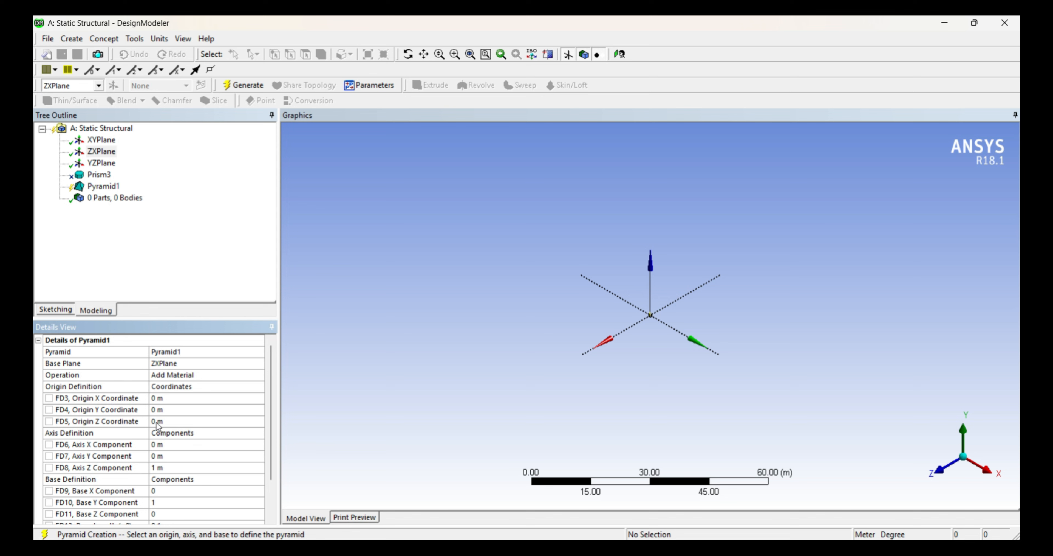
- Set the pyramid's axis Z component to 6 m
drag(274, 390, 276, 434)
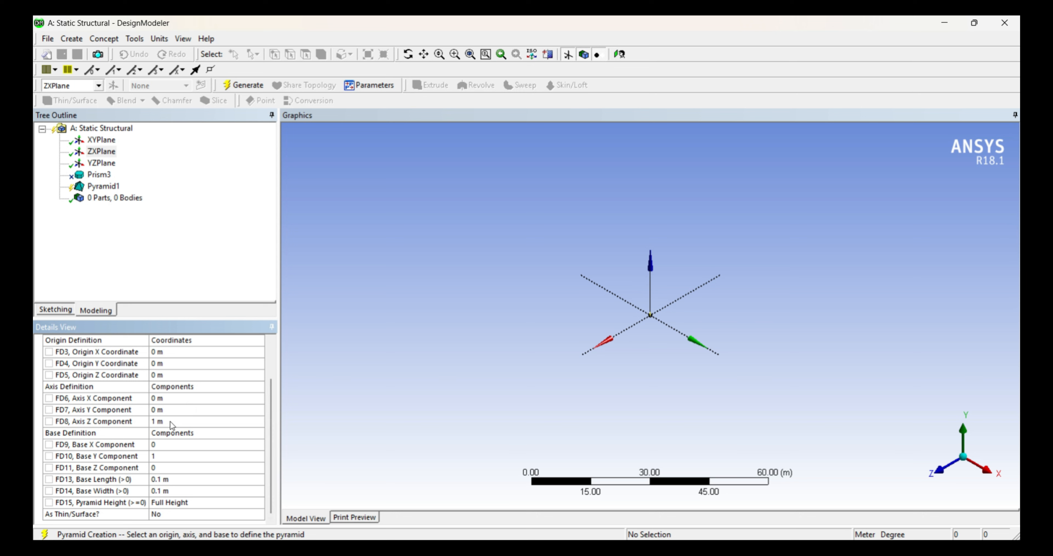
click(198, 421)
text(6)
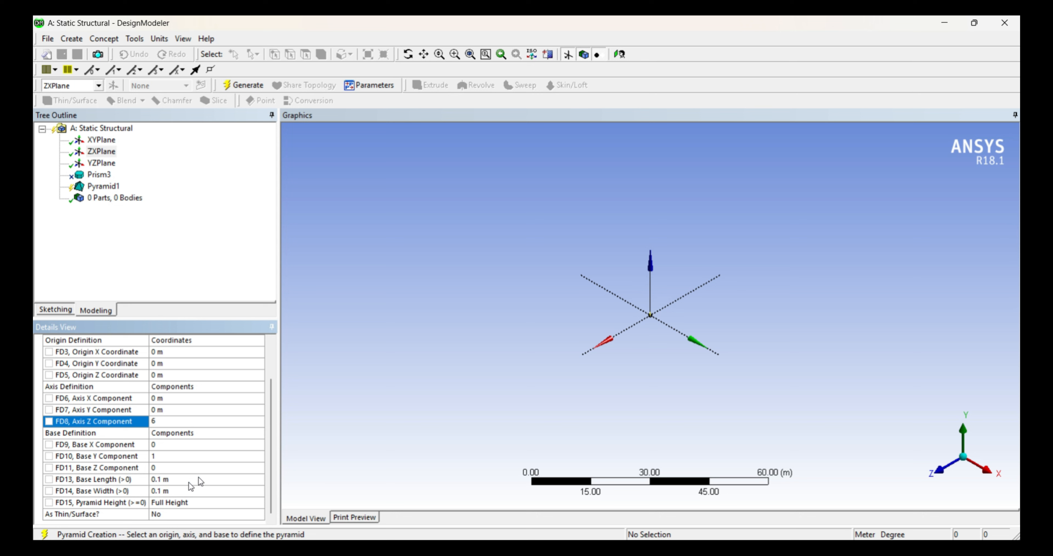
- Set the pyramid's base length and base width to 1 m each and generate the body
click(216, 480)
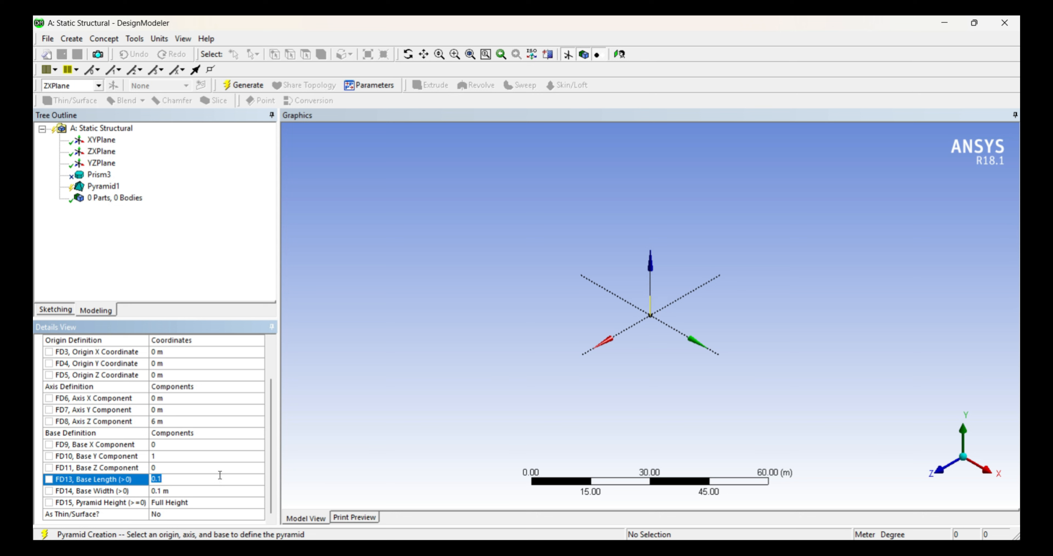
text(1)
click(219, 490)
text(1)
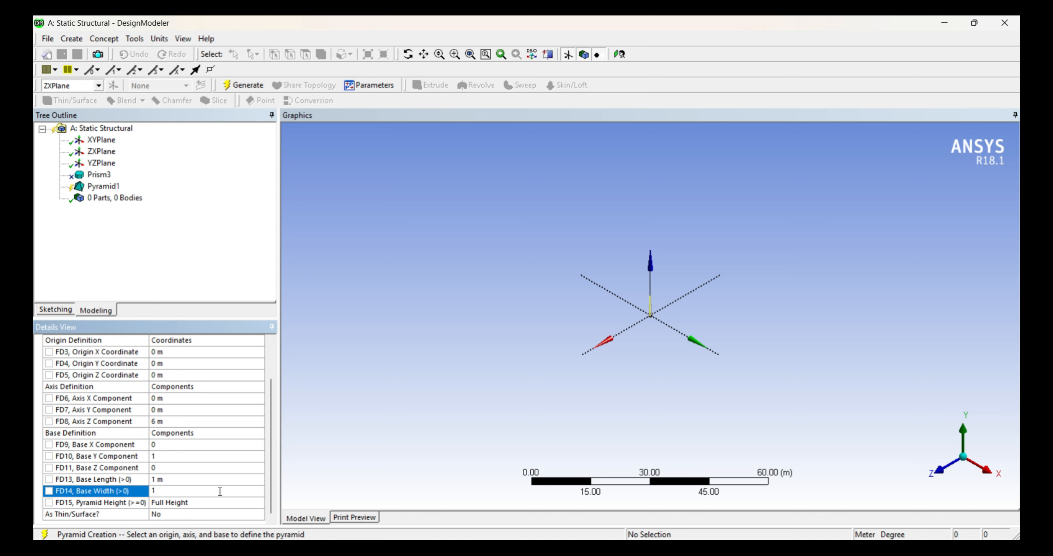
click(256, 87)
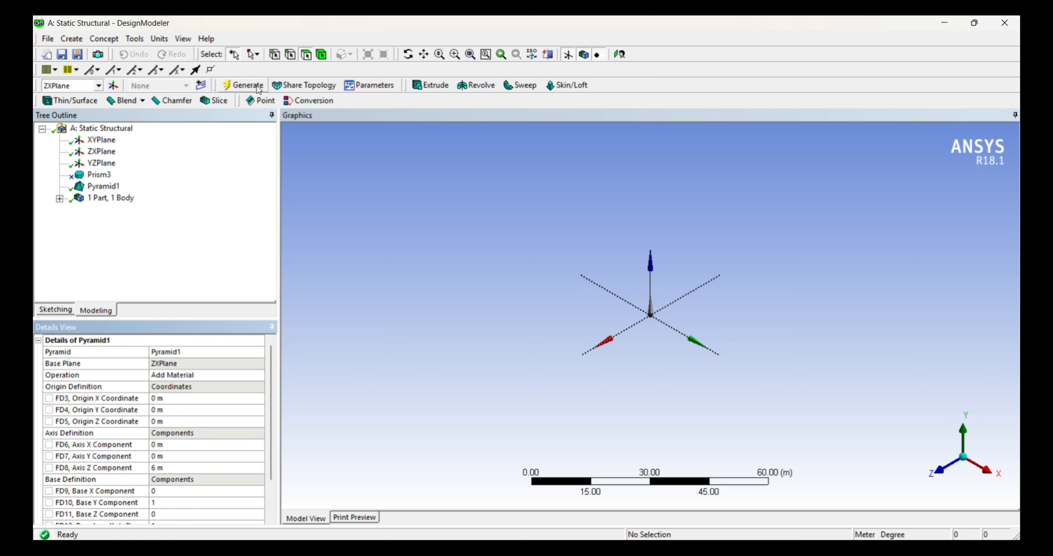
- Set the pyramid's base length and base width to 3 m each and regenerate it
right_drag(714, 342, 583, 260)
right_drag(676, 414, 580, 267)
scroll(167, 436, down, 2)
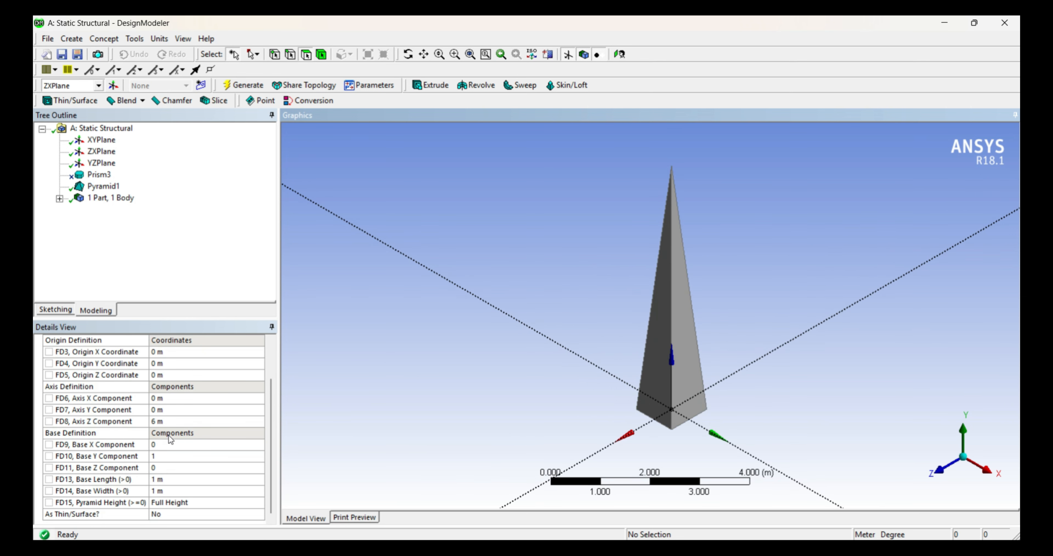
click(190, 479)
text(3)
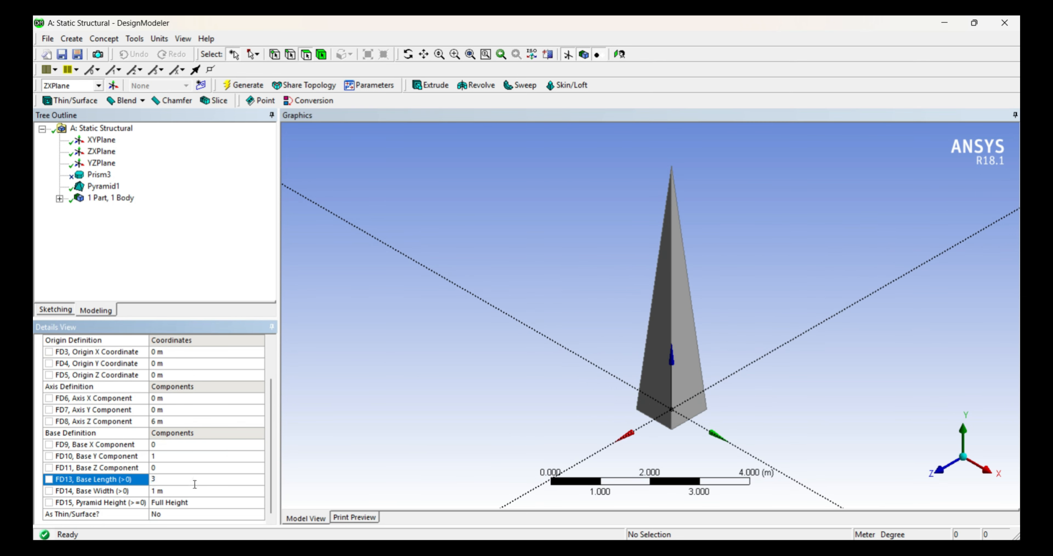
click(197, 490)
text(3)
click(244, 85)
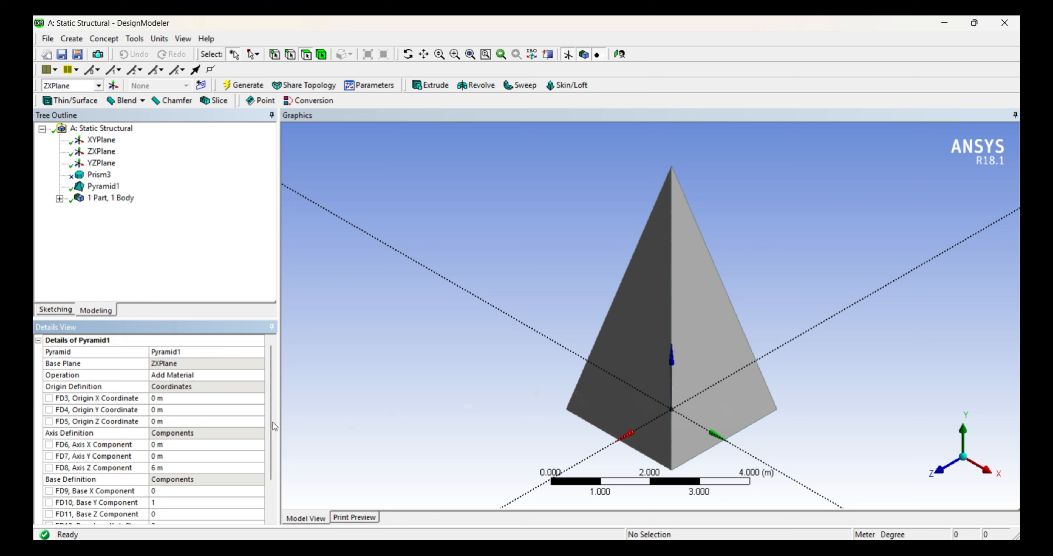
- Set the pyramid's height to 4 m and regenerate the body
drag(271, 381, 272, 433)
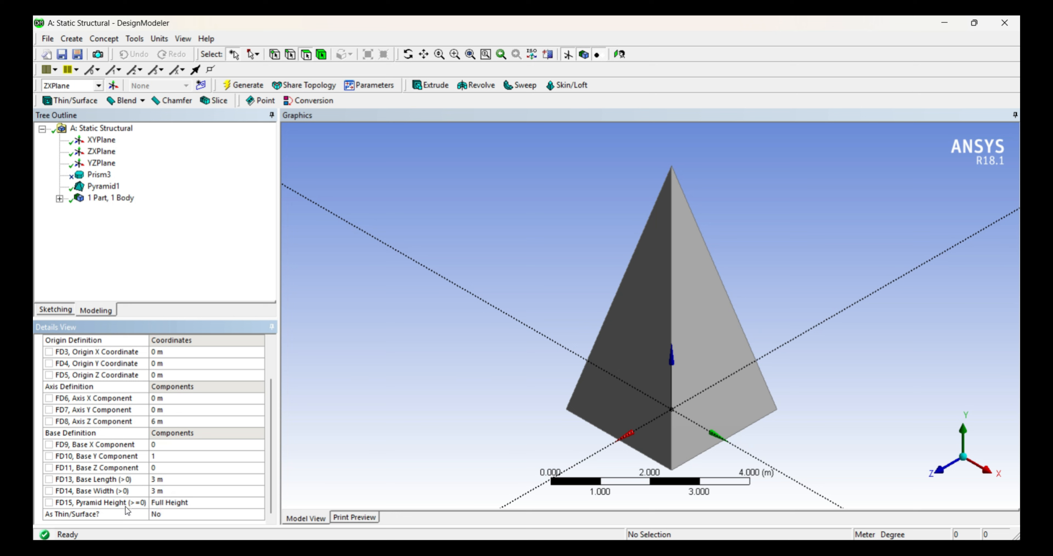
click(217, 499)
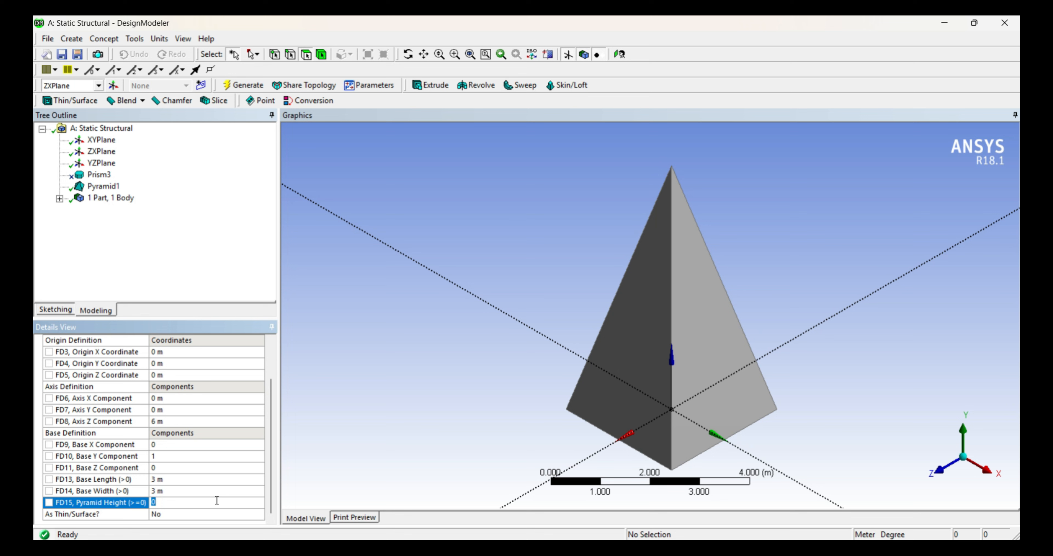
text(3)
click(249, 84)
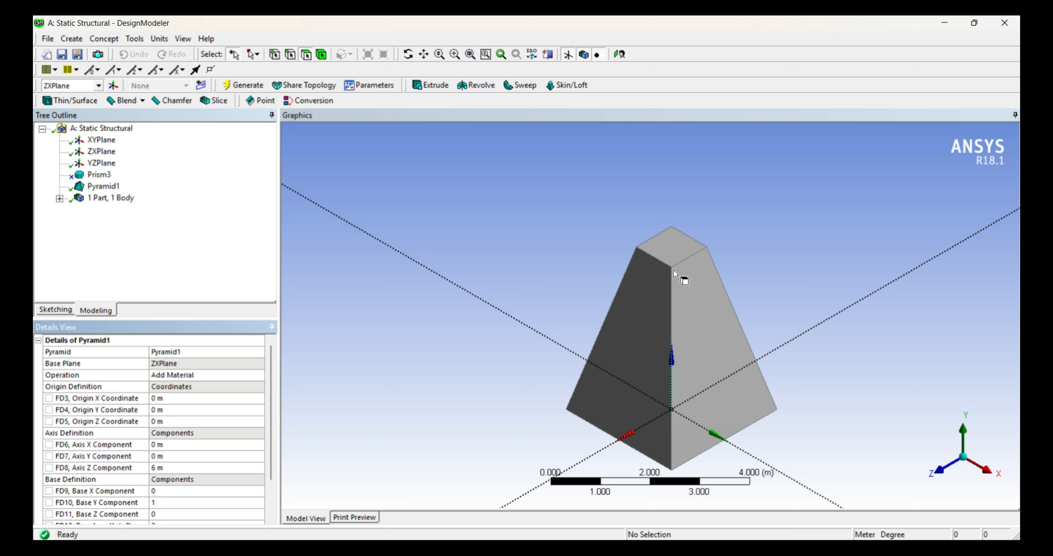
- Change the pyramid's height to 5 m and regenerate it
scroll(164, 455, down, 2)
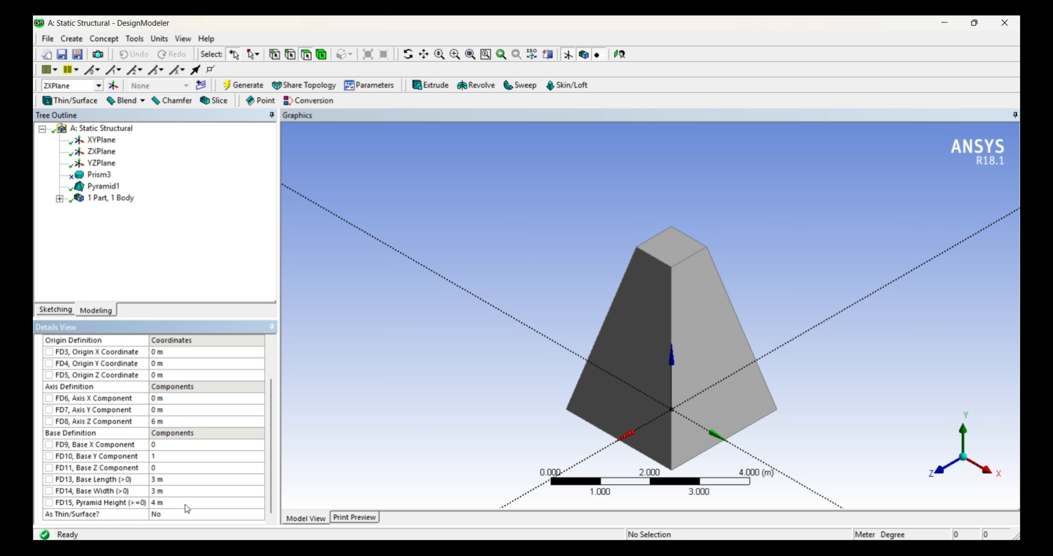
click(197, 501)
text(5)
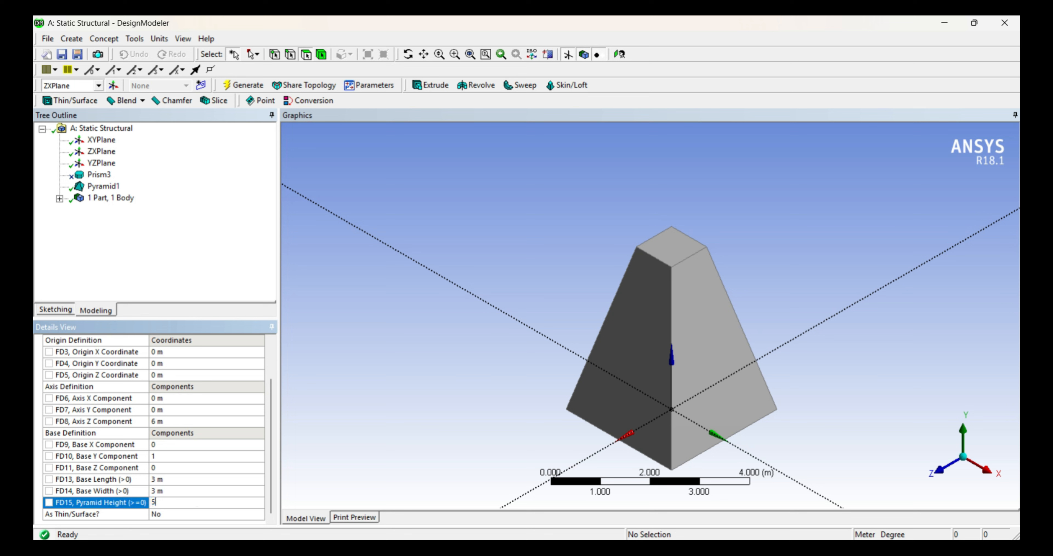
click(254, 87)
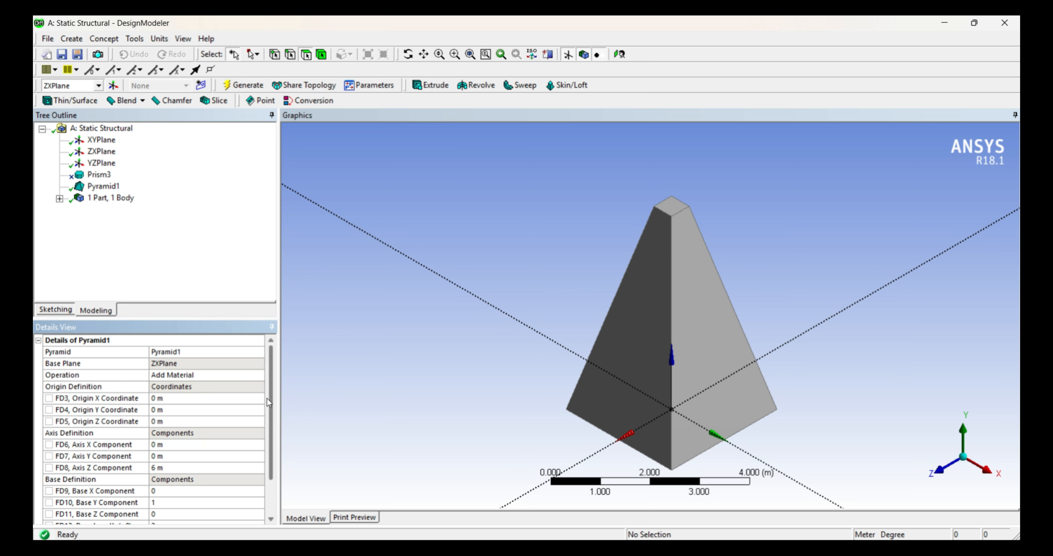
- Turn the pyramid into a thin body with an inner thickness of 0.5 m and regenerate it
scroll(272, 420, down, 2)
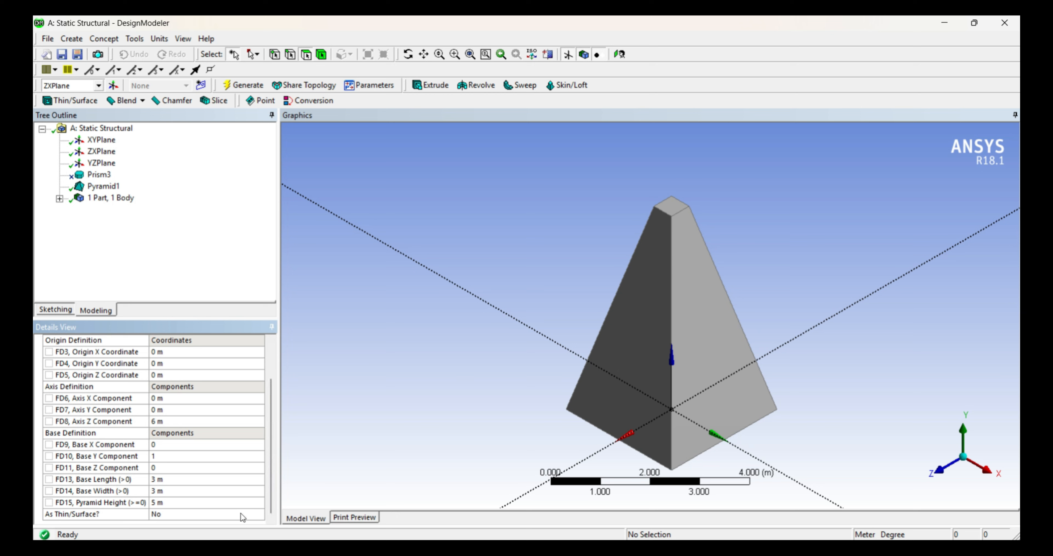
click(253, 513)
click(258, 514)
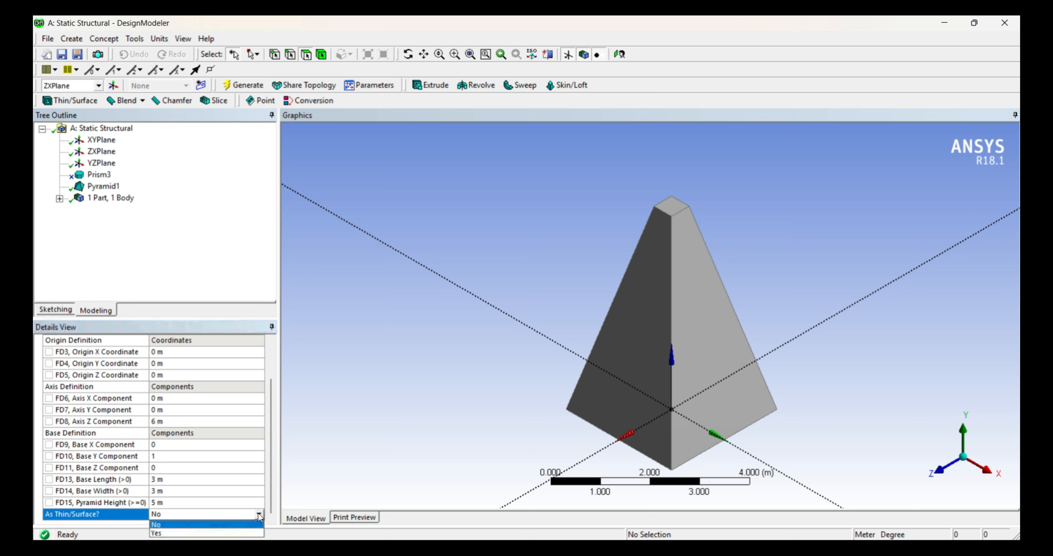
click(249, 525)
scroll(272, 486, down, 2)
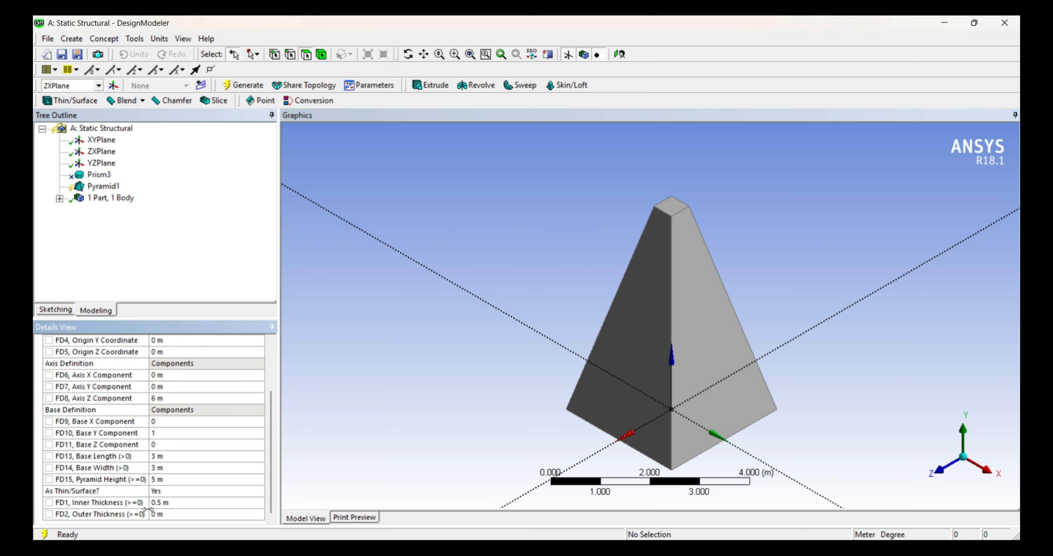
click(246, 86)
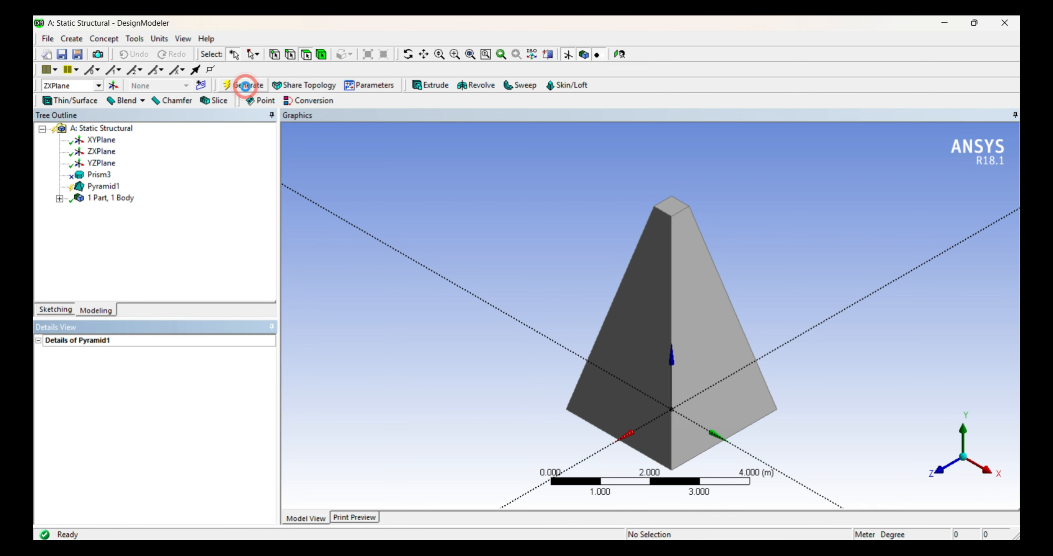
- Set the thin pyramid's height to 0 so it uses the full height, and regenerate it
middle_drag(546, 282, 657, 259)
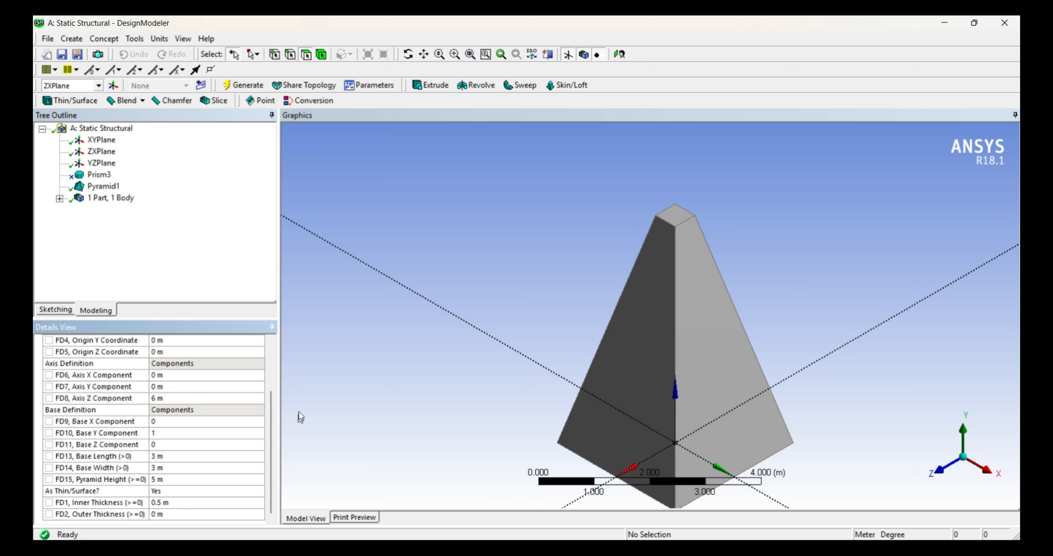
click(179, 478)
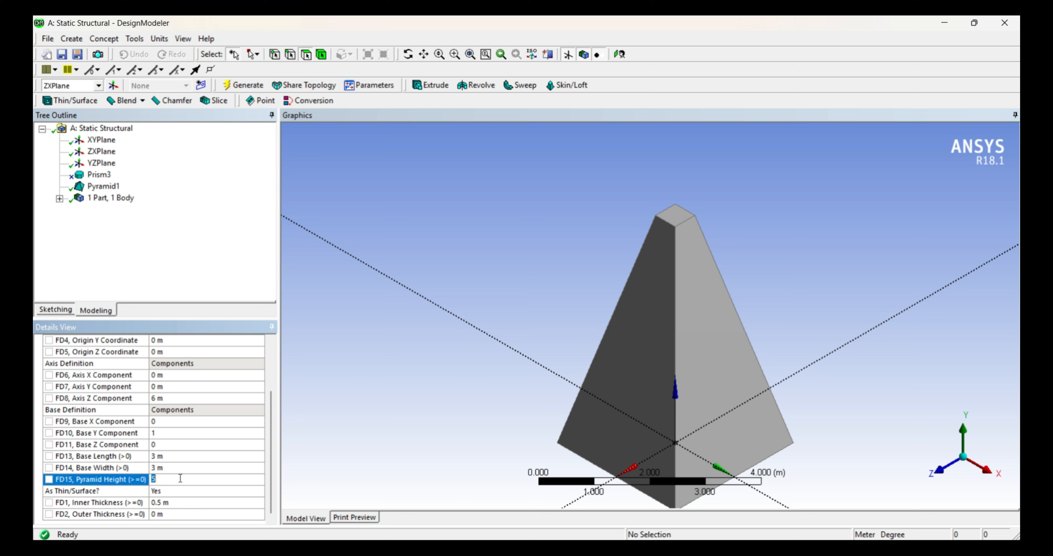
text(0)
key(Return)
click(249, 87)
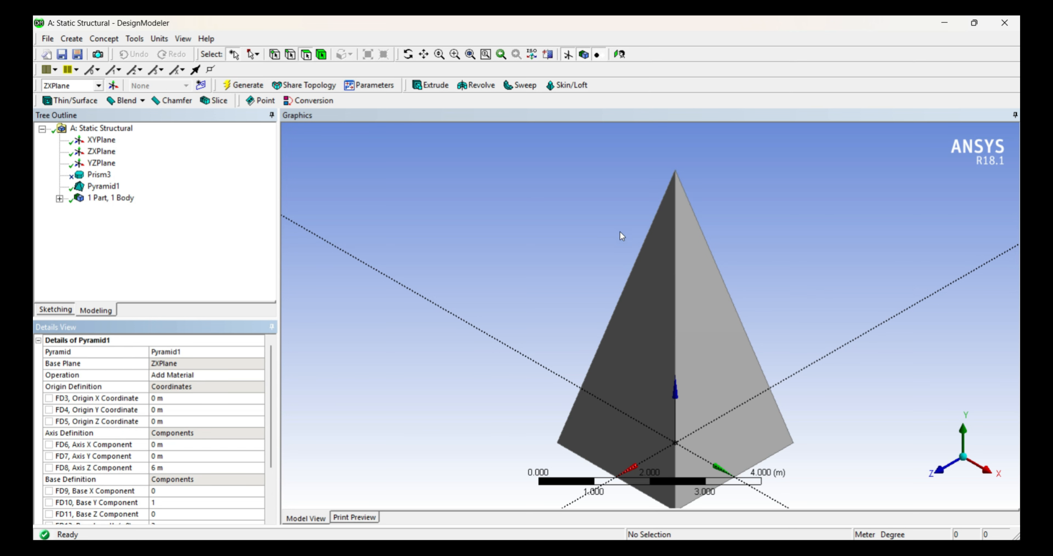
- Suppress the pyramid feature so that its body is removed from the model
mouse_move(583, 413)
middle_down()
mouse_move(597, 343)
mouse_move(646, 294)
mouse_move(639, 286)
mouse_move(564, 406)
mouse_move(576, 400)
middle_up()
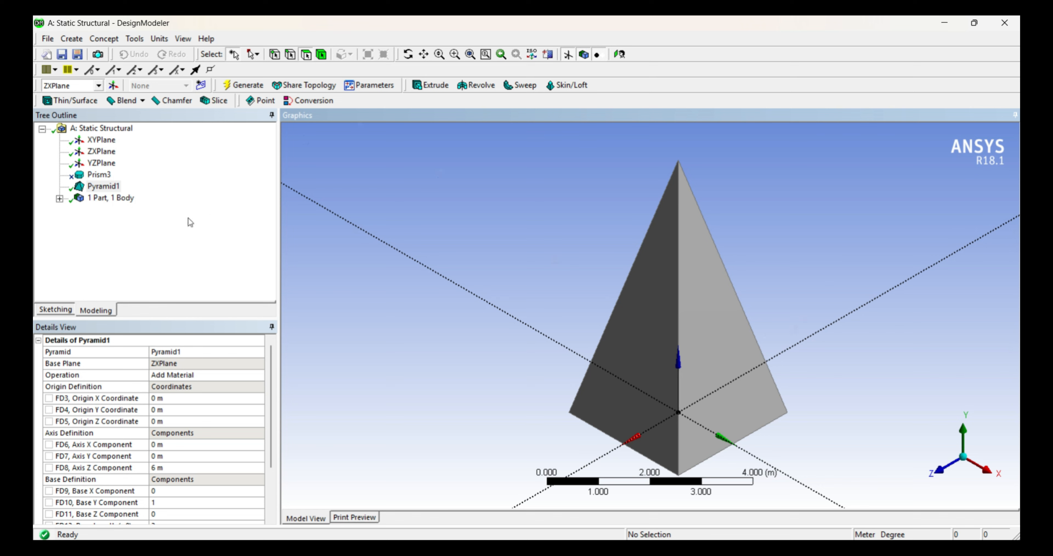
click(164, 233)
right_click(116, 187)
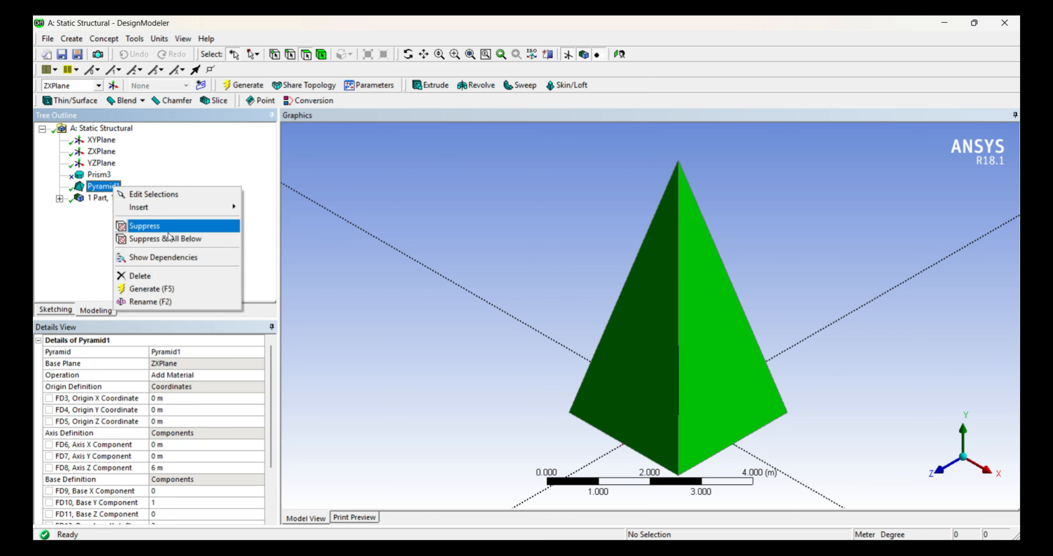
click(177, 226)
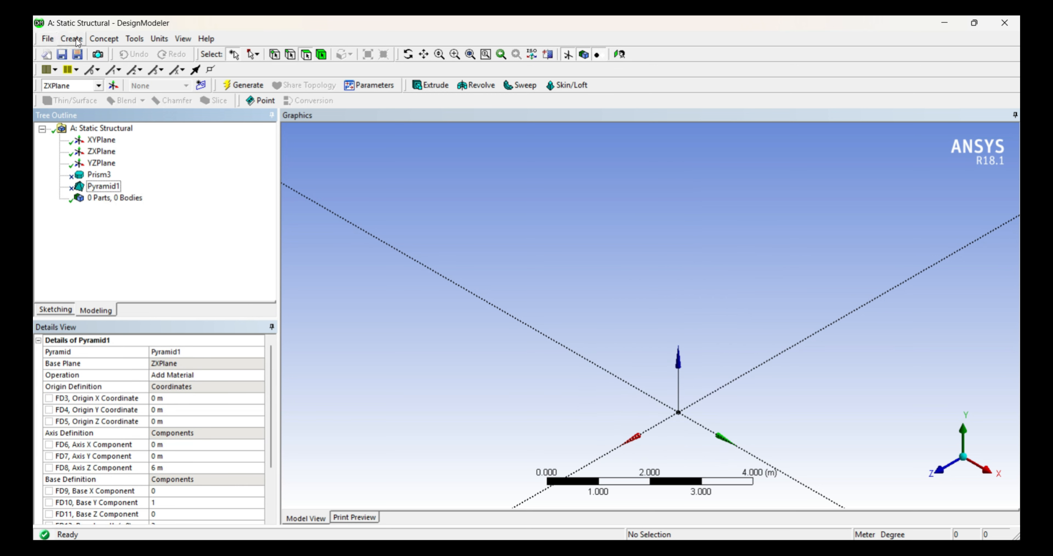
- Create a torus primitive on the XY plane with a 5 m inner radius and 6 m outer radius, and generate it
click(72, 38)
mouse_move(127, 304)
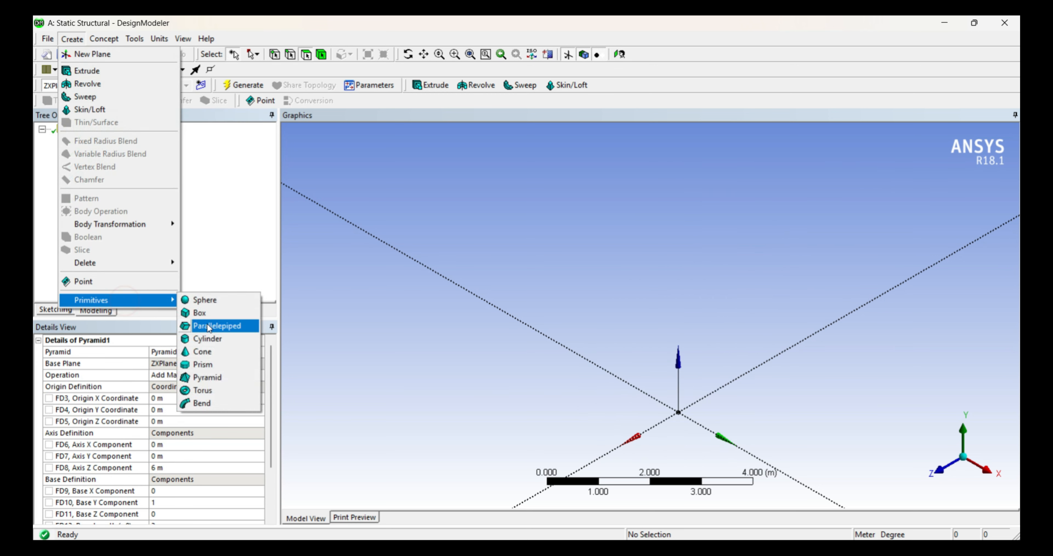
click(221, 386)
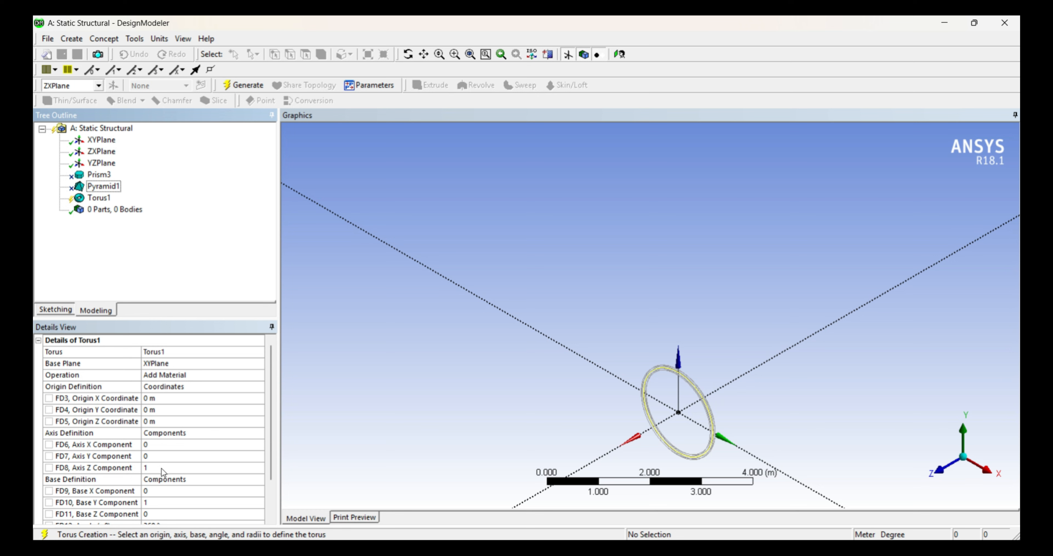
scroll(168, 443, down, 2)
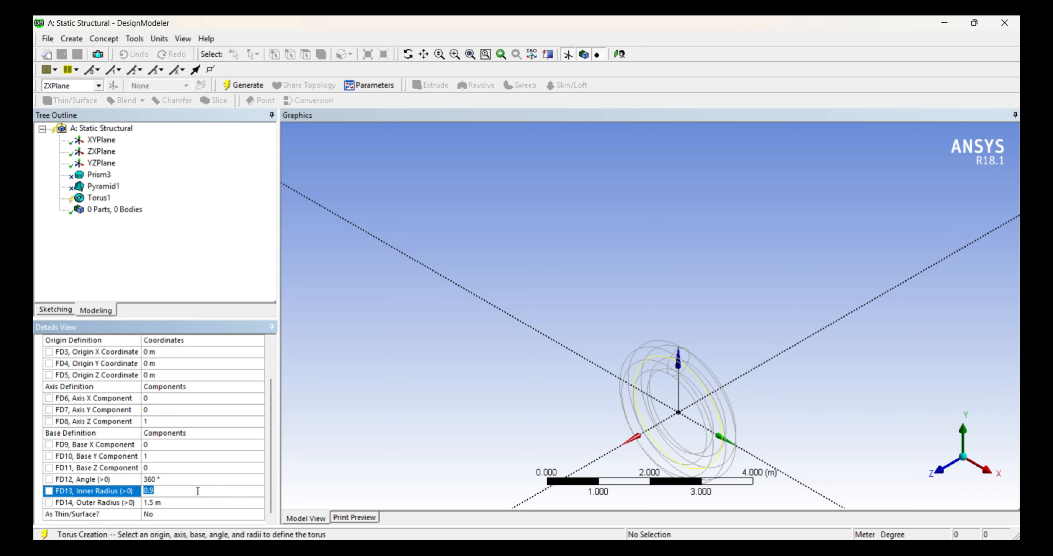
text(5)
click(204, 499)
text(6)
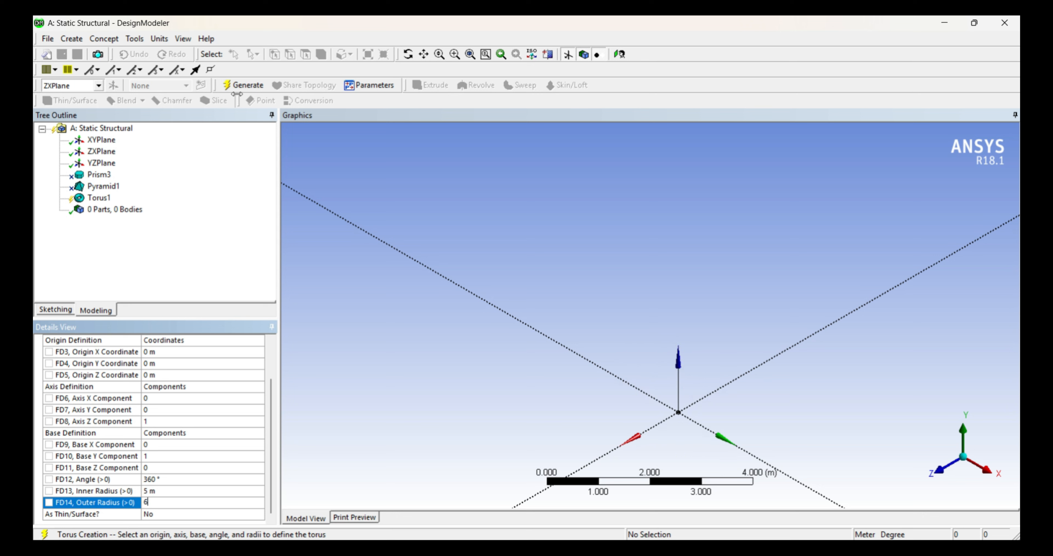
click(249, 87)
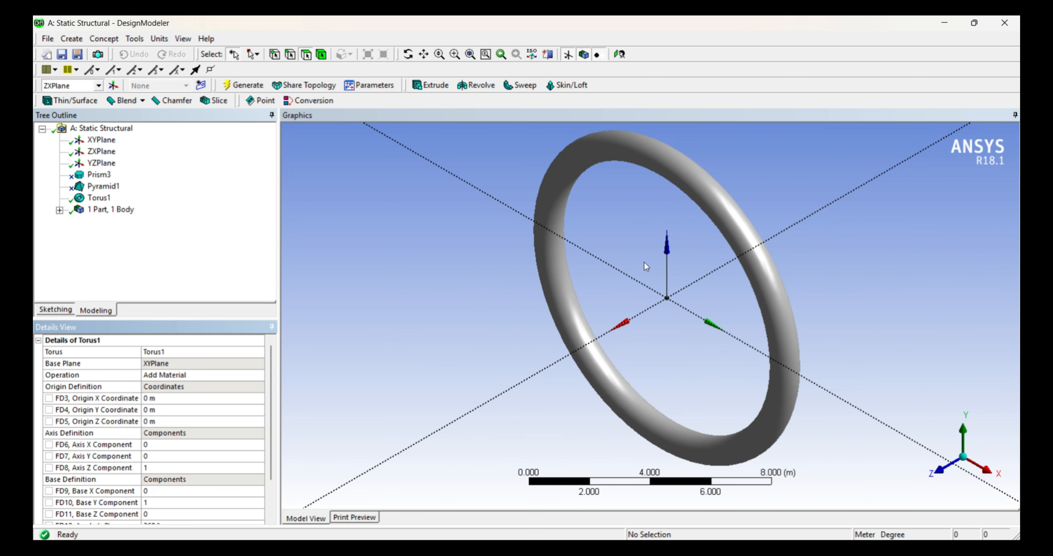
- Set the torus angle to 180° and regenerate the body
scroll(644, 266, down, 3)
scroll(190, 479, down, 2)
click(198, 479)
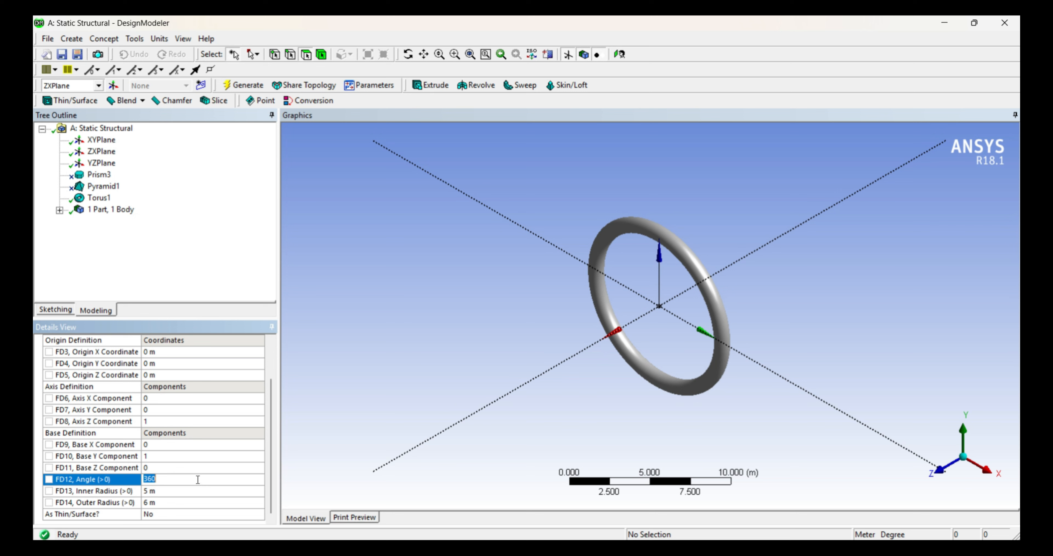
text(180)
click(245, 85)
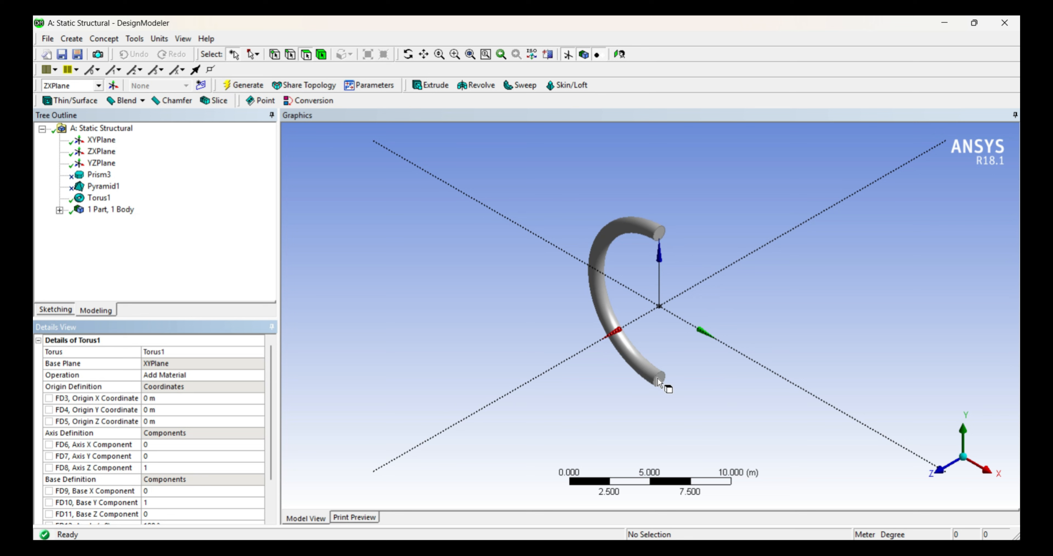
right_drag(700, 450, 561, 196)
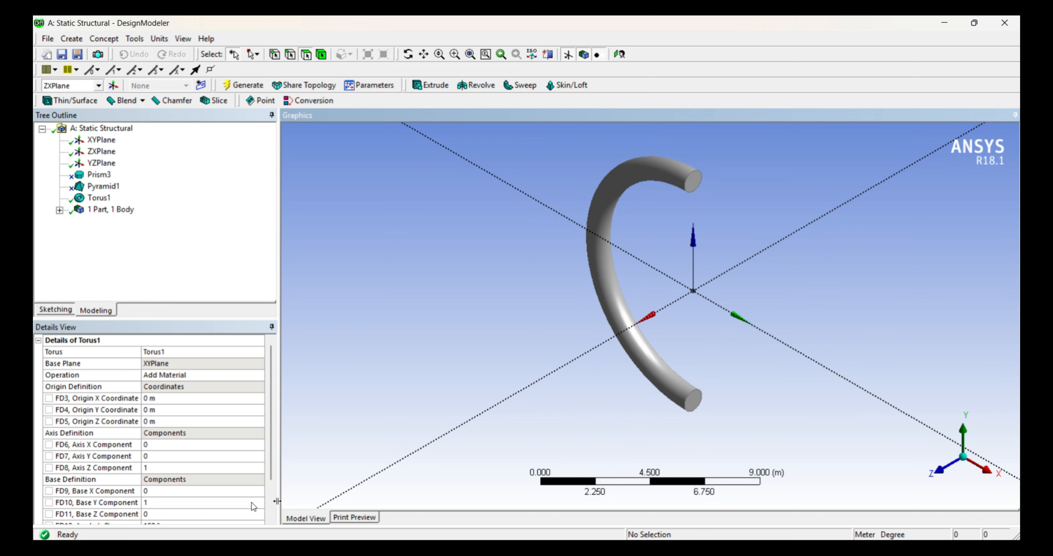
- Turn the half torus into a thin body with an inner thickness of 0.1 m, regenerate it and inspect its hollow end
scroll(270, 401, down, 2)
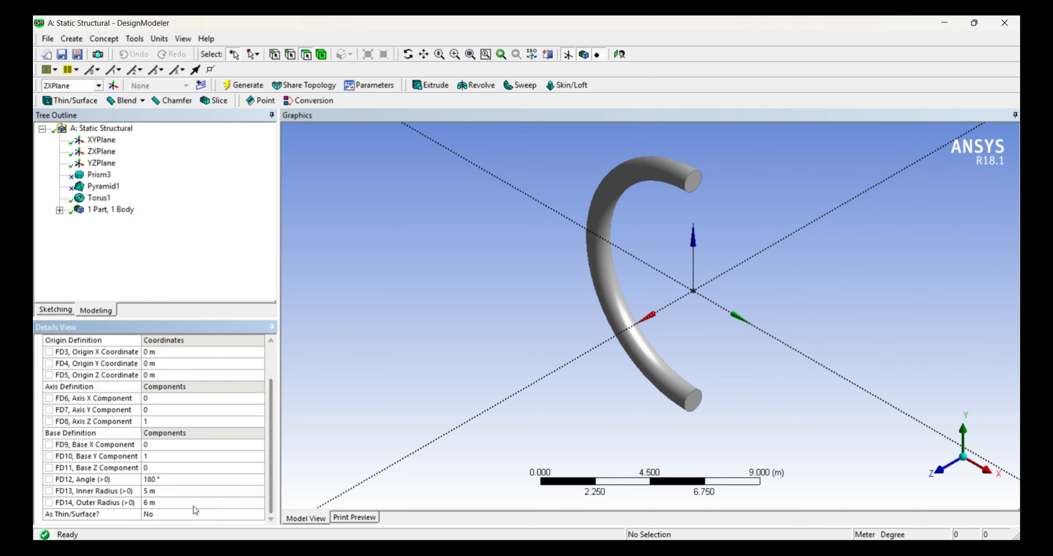
click(180, 513)
click(259, 514)
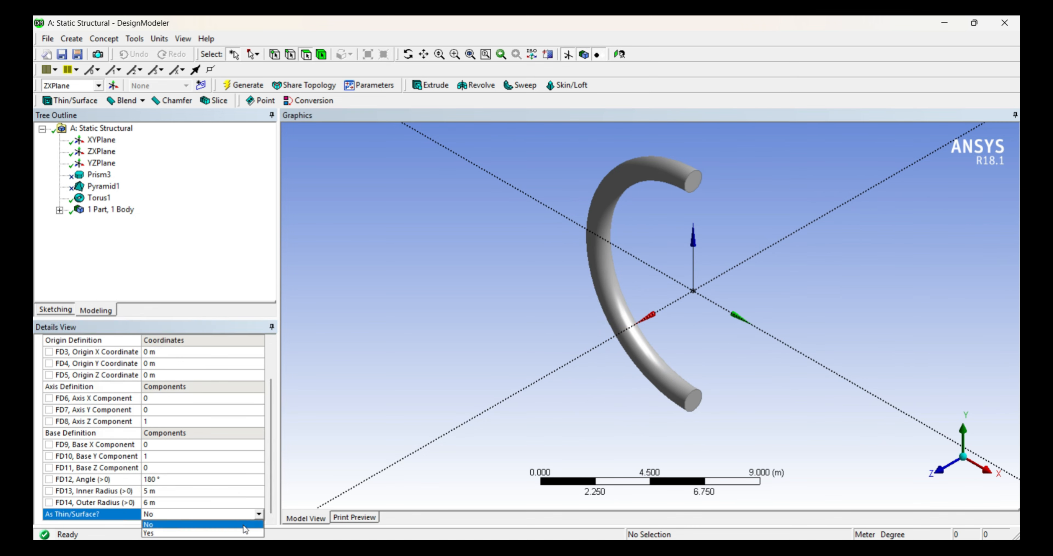
click(247, 533)
click(270, 424)
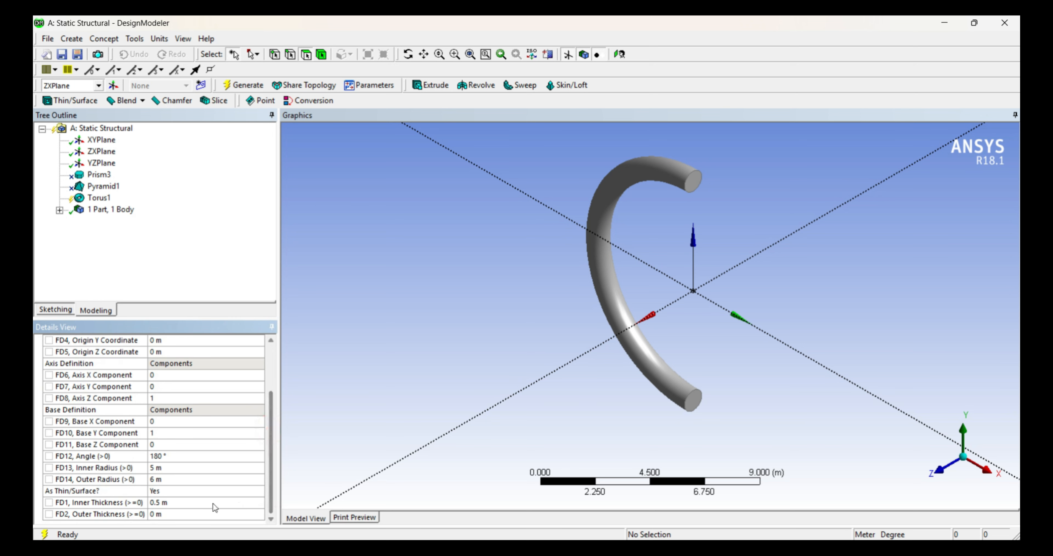
click(190, 504)
text(0.1)
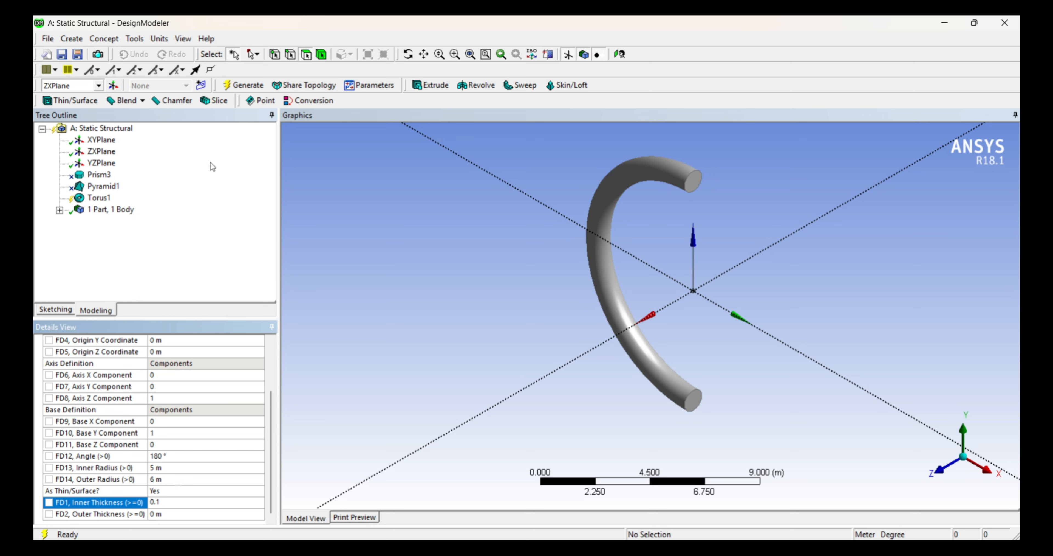
click(247, 86)
right_drag(731, 208, 663, 152)
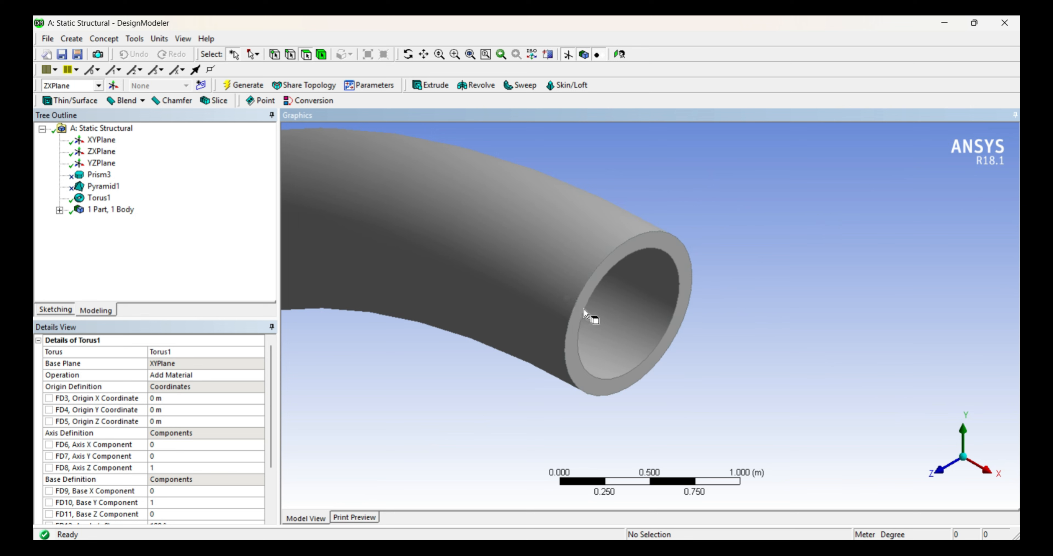
scroll(587, 307, up, 10)
scroll(588, 305, up, 2)
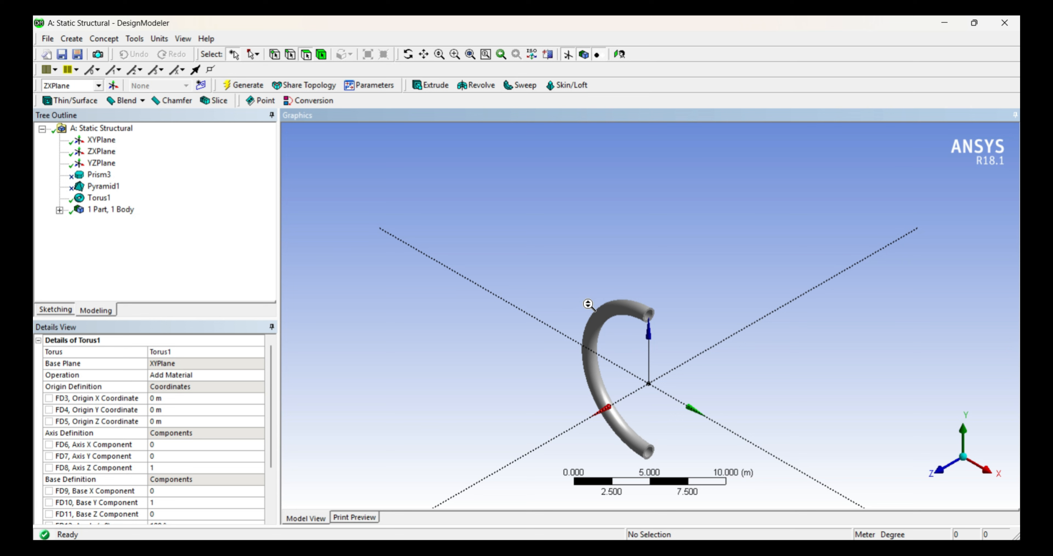
- Suppress the torus feature
click(95, 198)
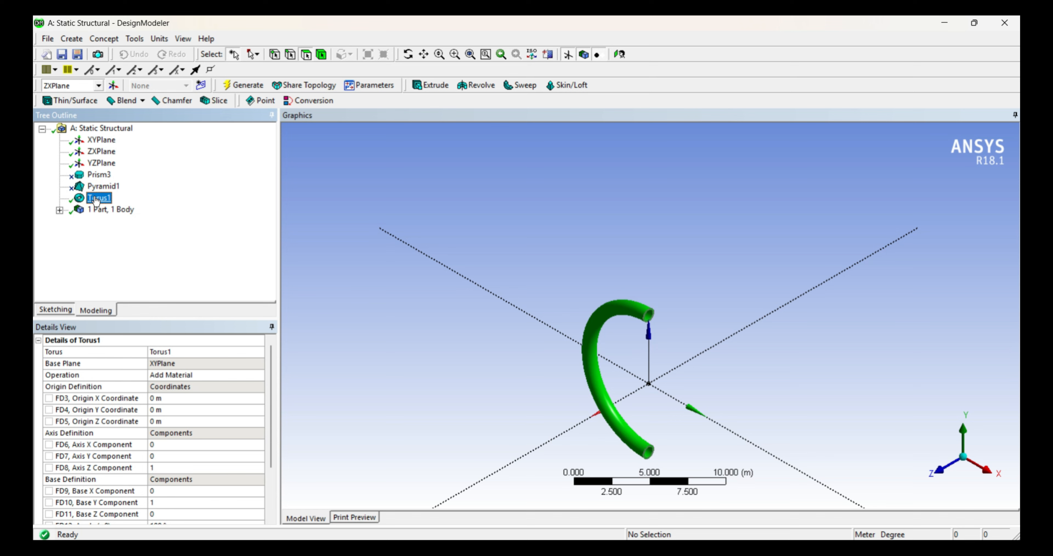
right_click(96, 200)
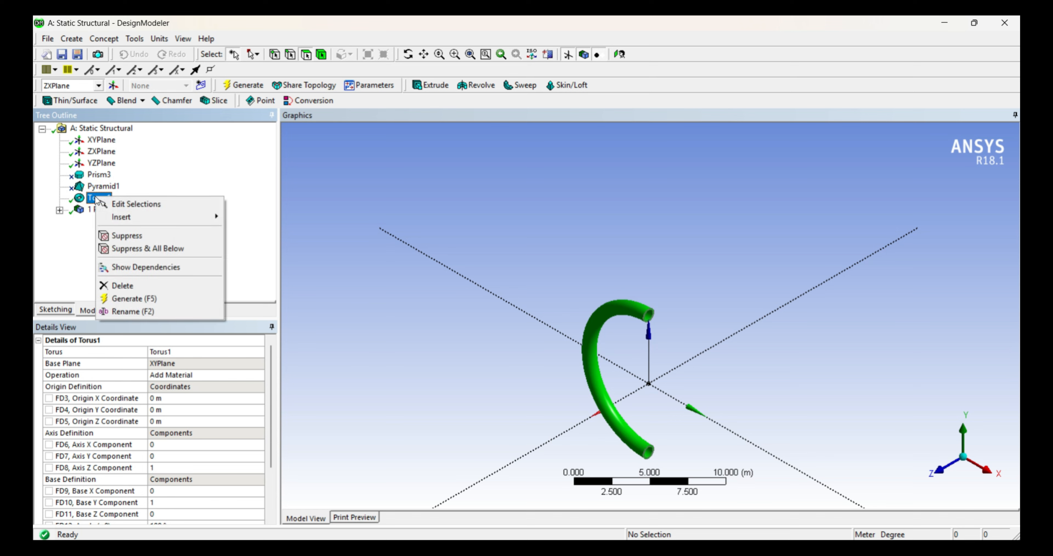
click(130, 236)
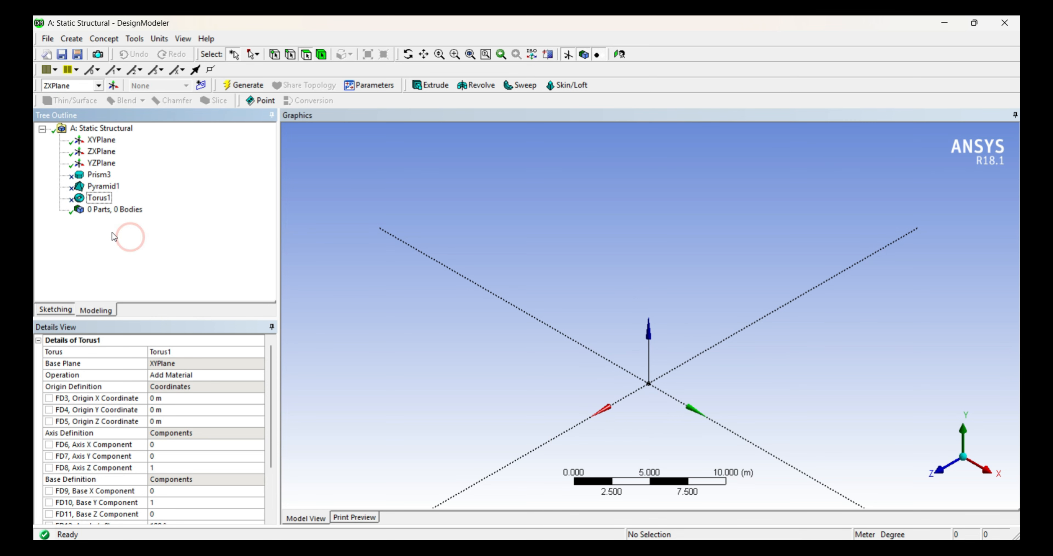
- Create a bend primitive on the XY plane with the default 180° angle and 3 m radius, base length and base width, and generate it
click(77, 41)
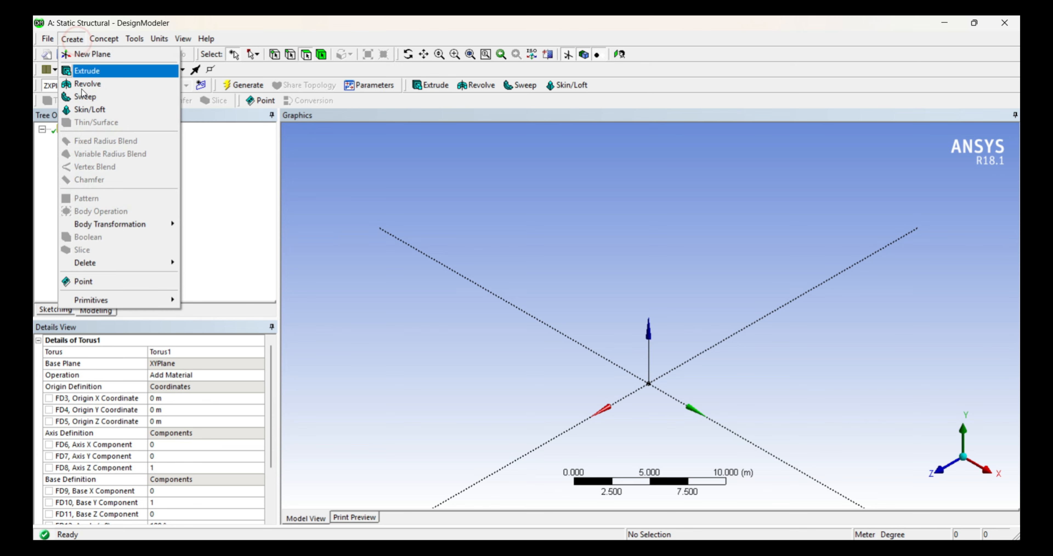
mouse_move(159, 300)
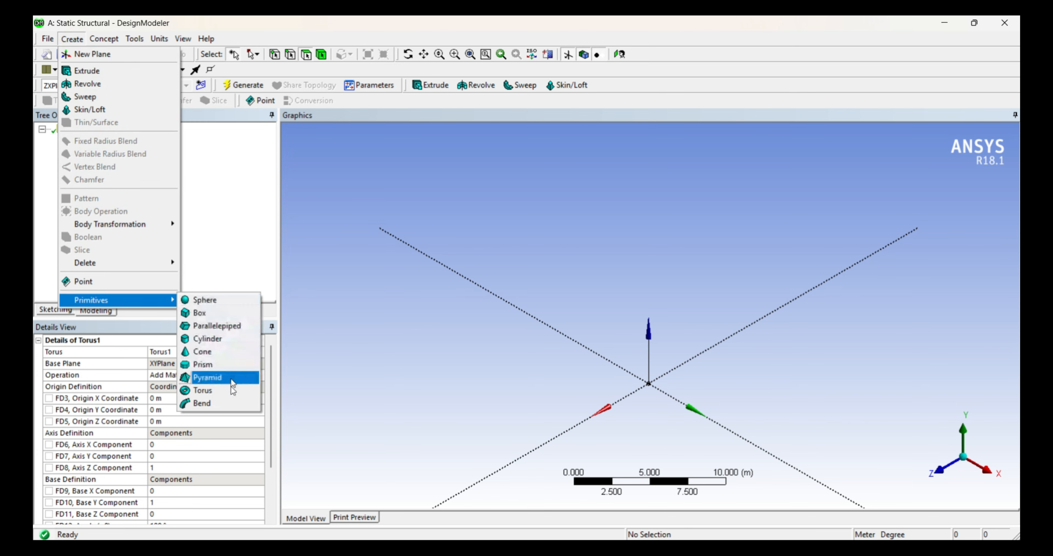
click(230, 403)
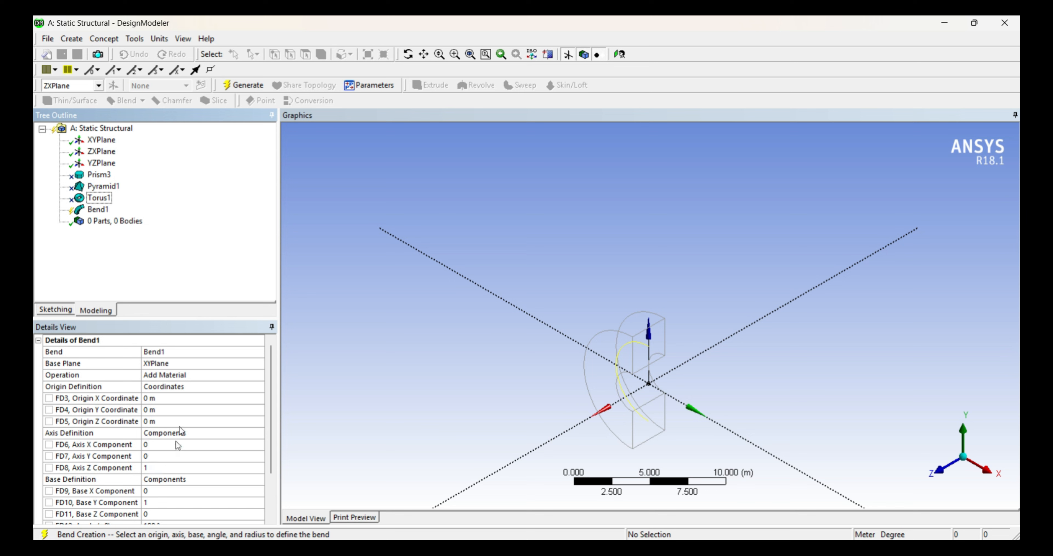
scroll(185, 406, down, 2)
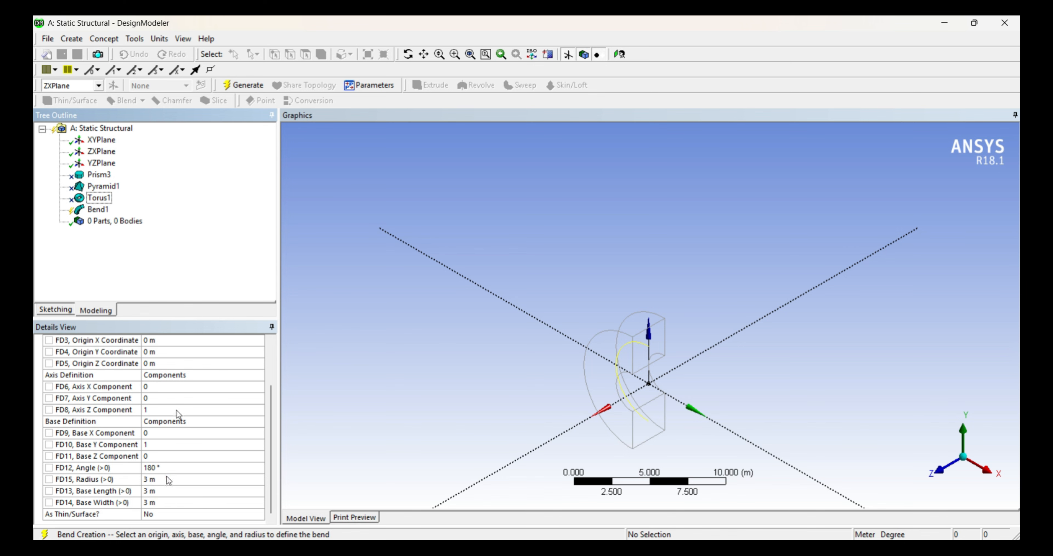
click(254, 89)
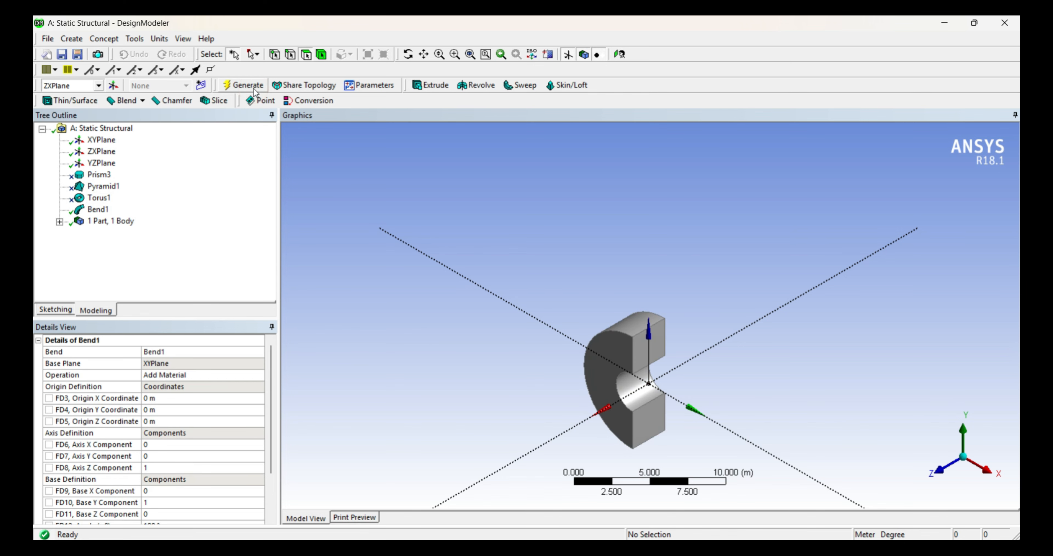
right_drag(682, 459, 554, 281)
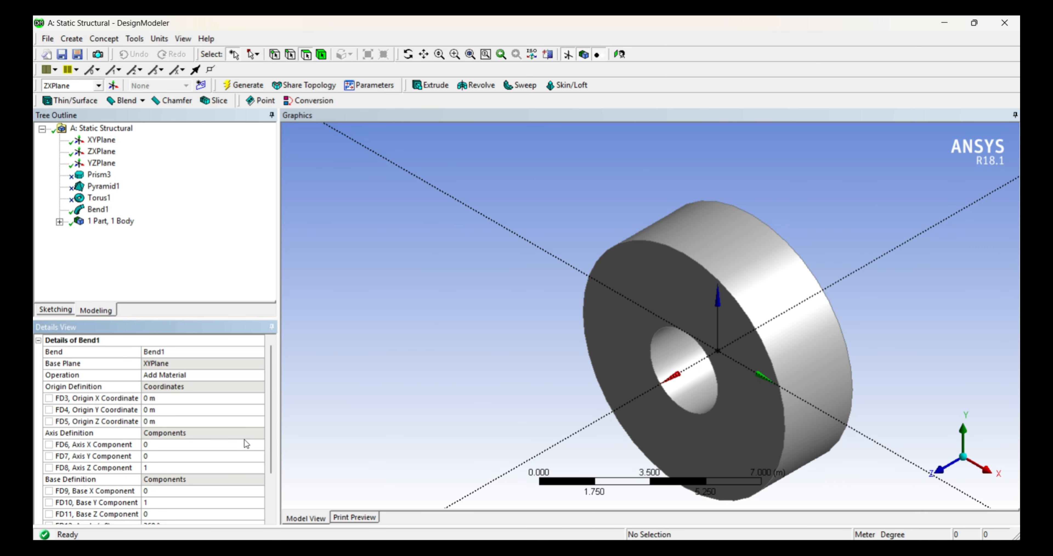
- Set the bend's base length and base width to 1 m each and regenerate the body
drag(270, 401, 274, 453)
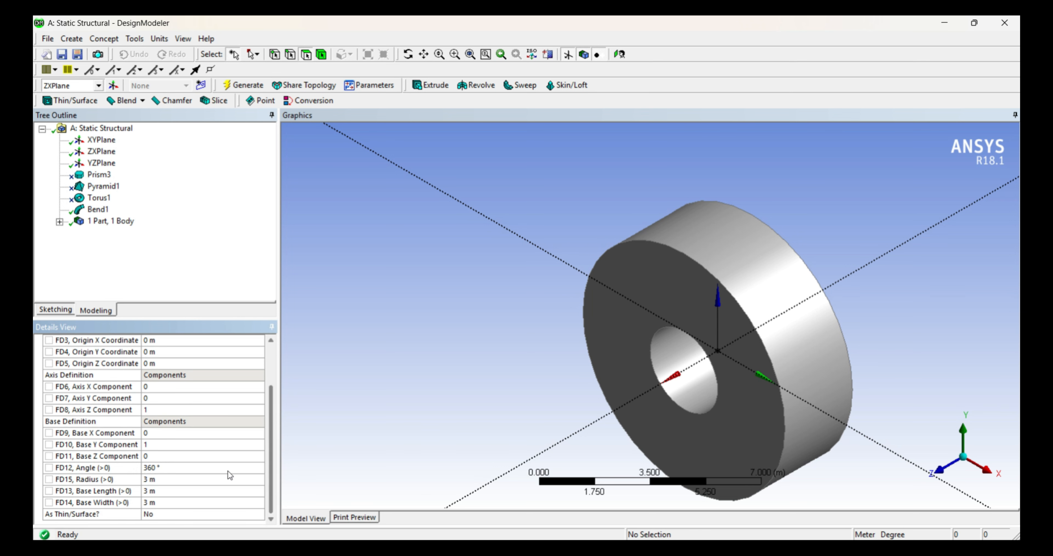
click(207, 491)
text(1)
click(203, 503)
text(1)
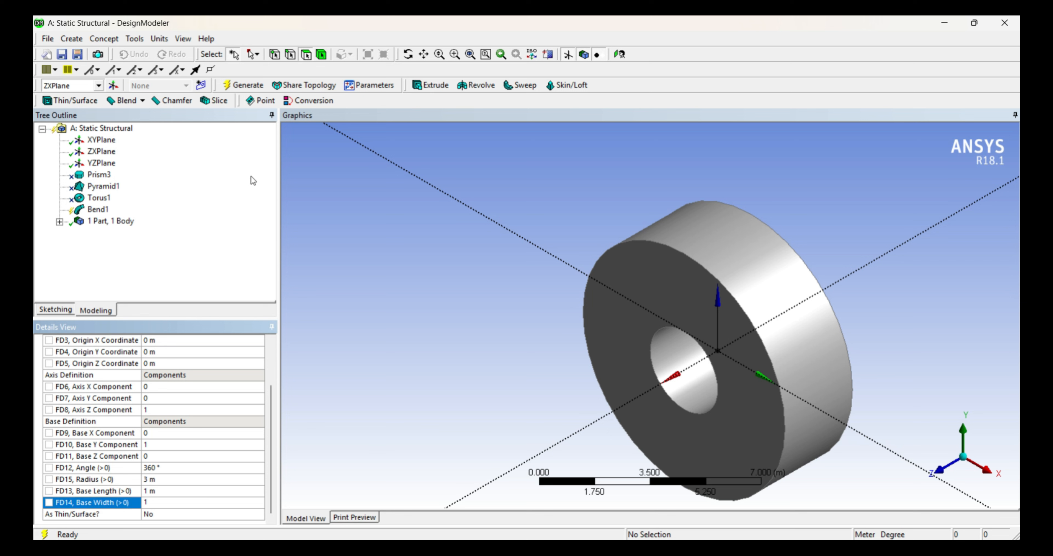
click(257, 88)
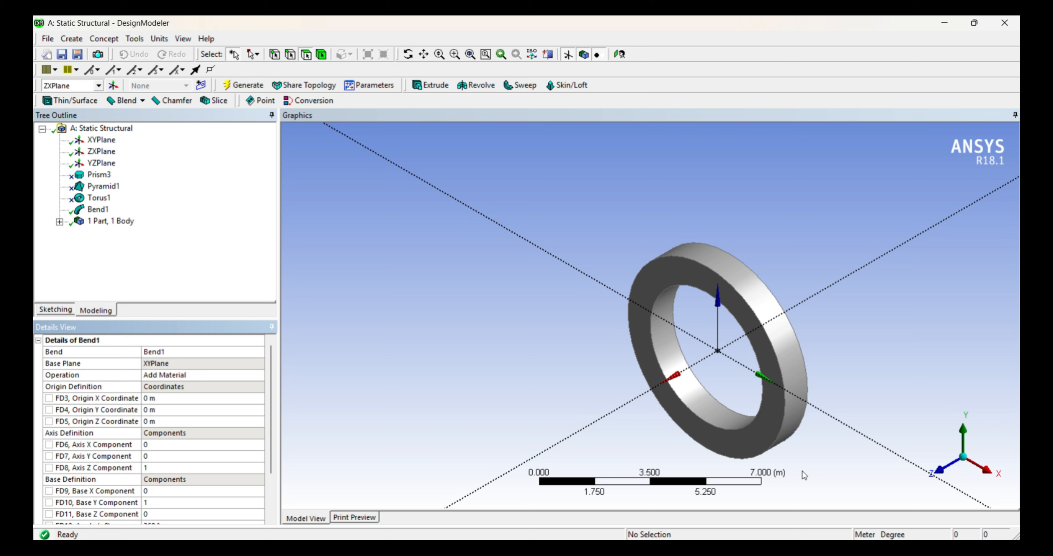
- Set the bend's angle to 180° and regenerate the body
scroll(272, 471, down, 2)
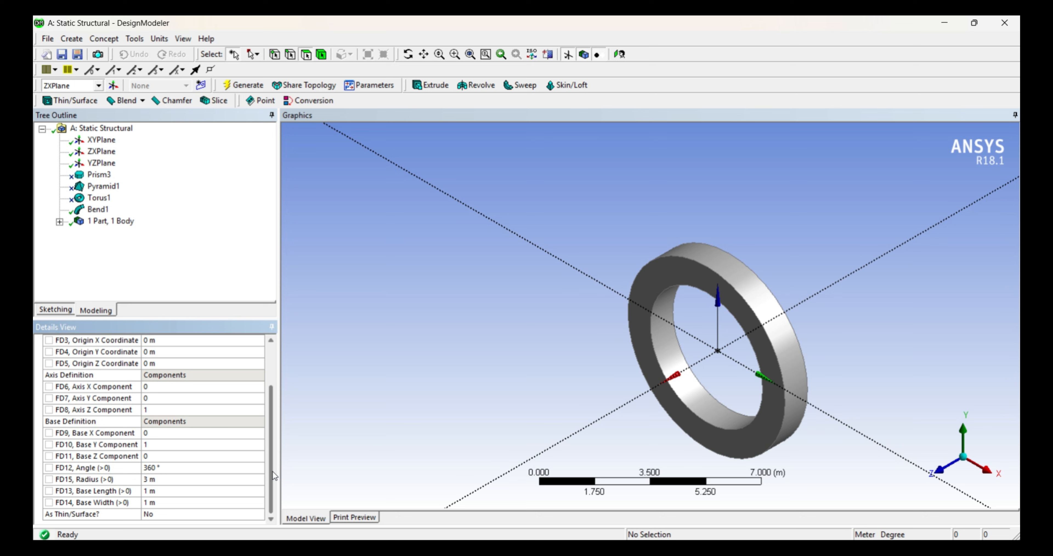
click(188, 467)
text(1)
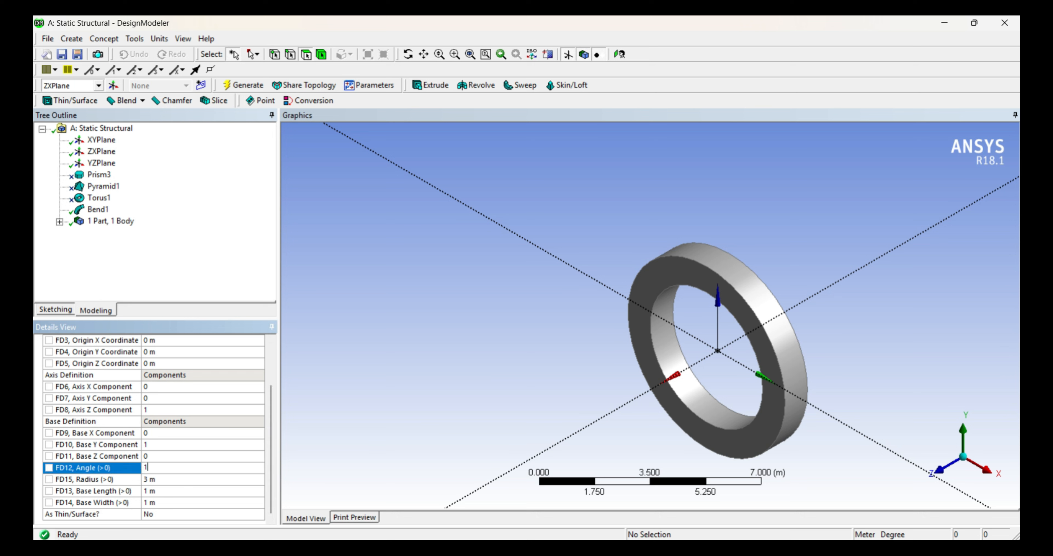
text(80)
click(258, 87)
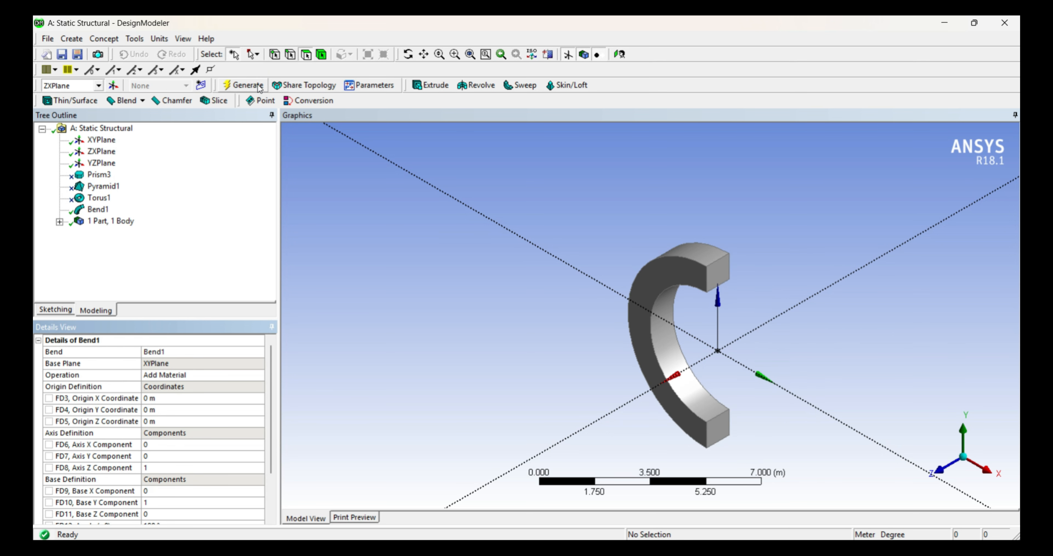
- Turn the bend into a thin body with an inner thickness of 0.1 m, regenerate it and inspect its hollow ends
scroll(185, 437, down, 2)
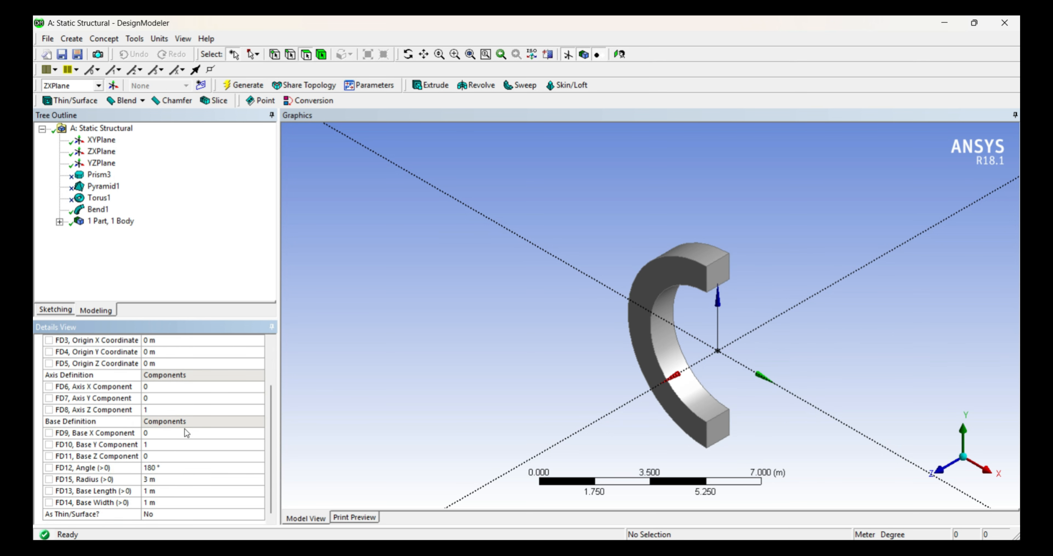
click(205, 518)
click(260, 513)
click(238, 533)
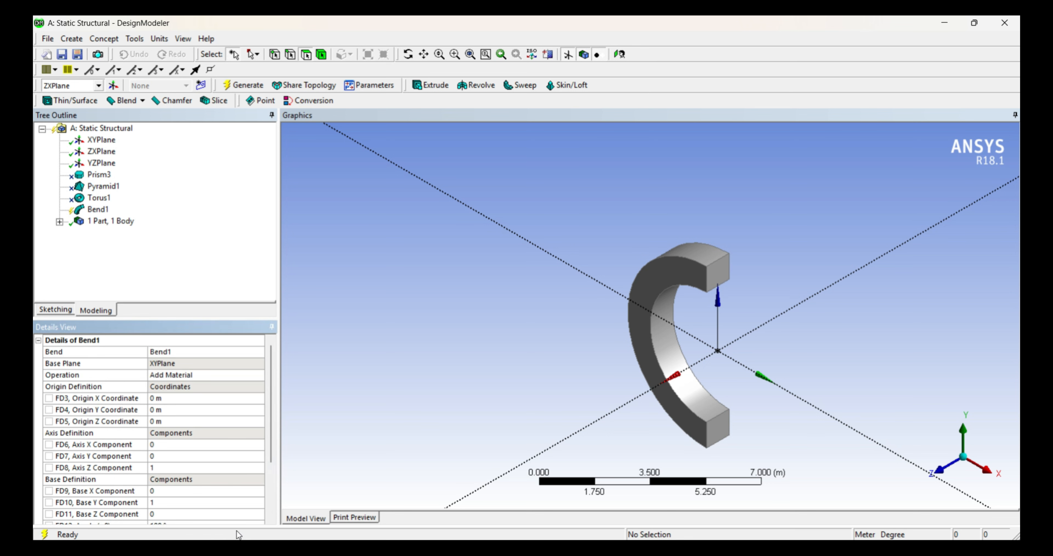
scroll(218, 462, down, 2)
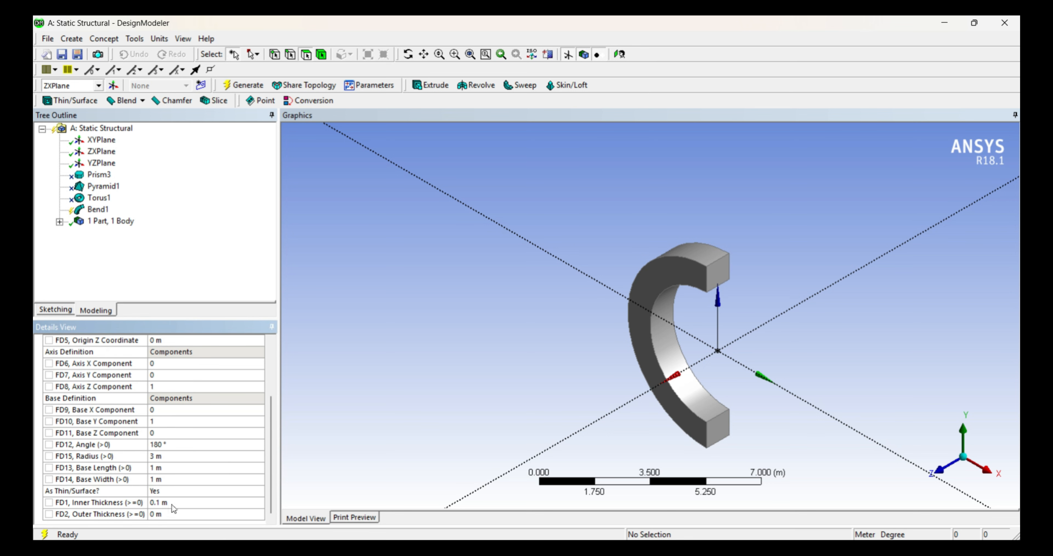
click(244, 85)
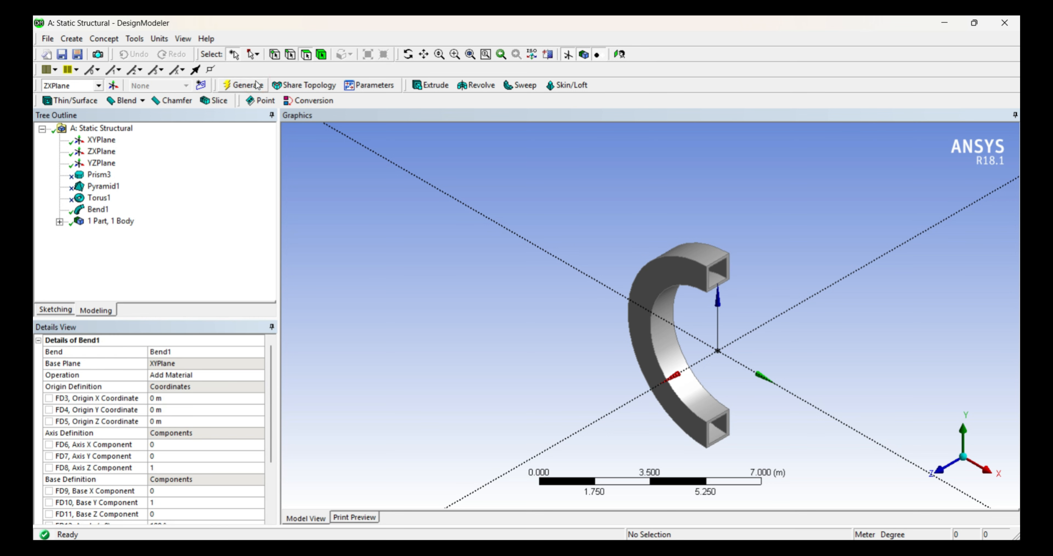
right_drag(774, 466, 594, 226)
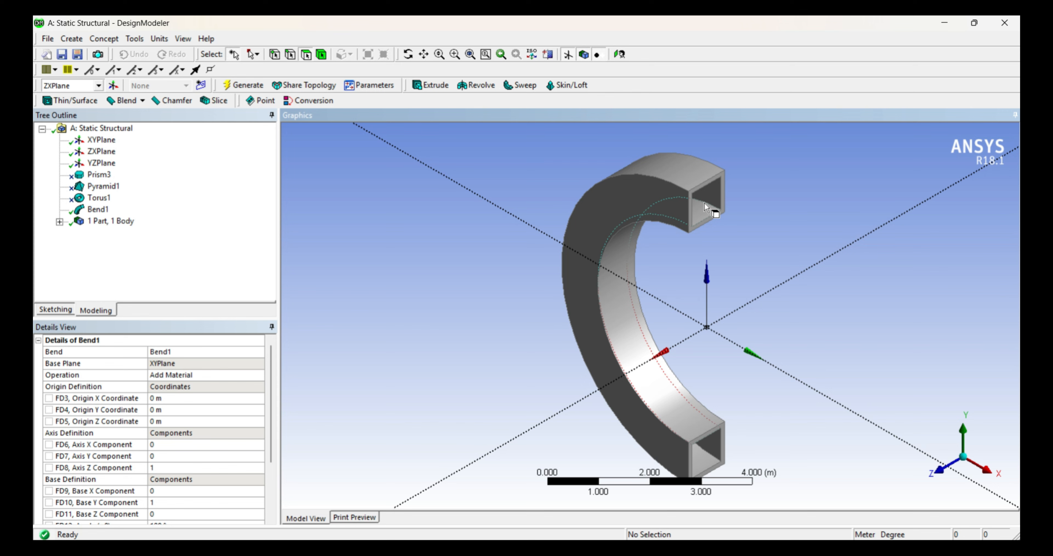
middle_drag(703, 206, 721, 237)
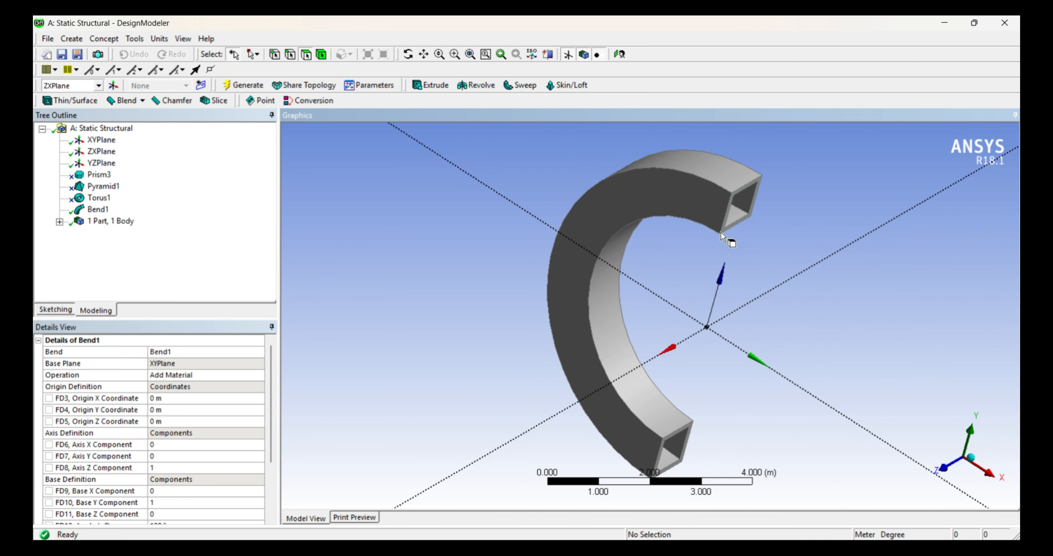